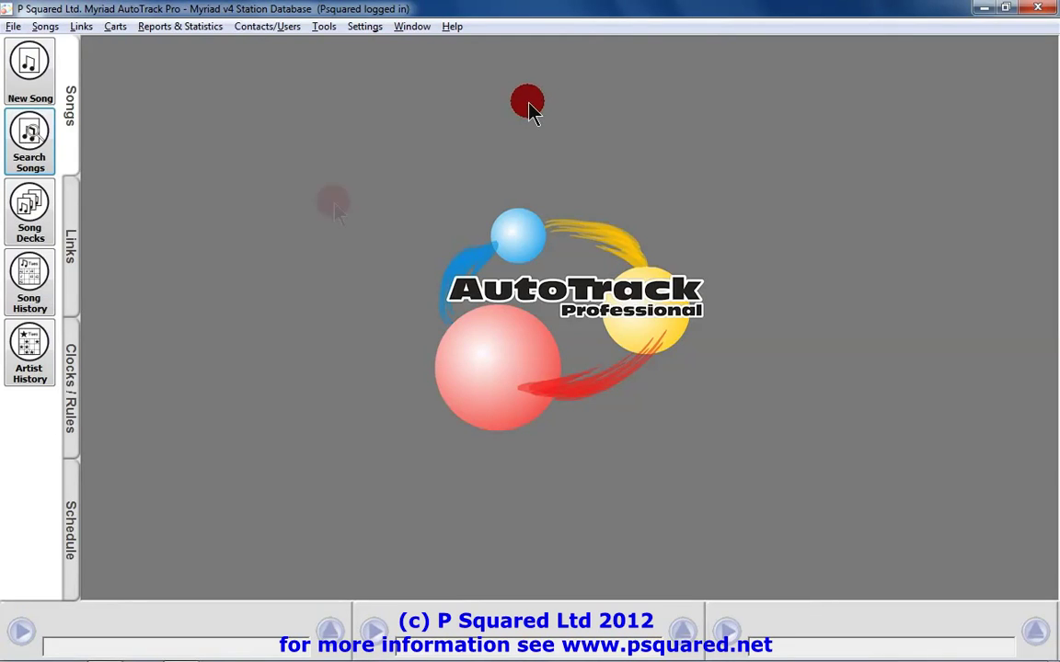
Open the Hot FM Default global rule set for editing.
click(70, 382)
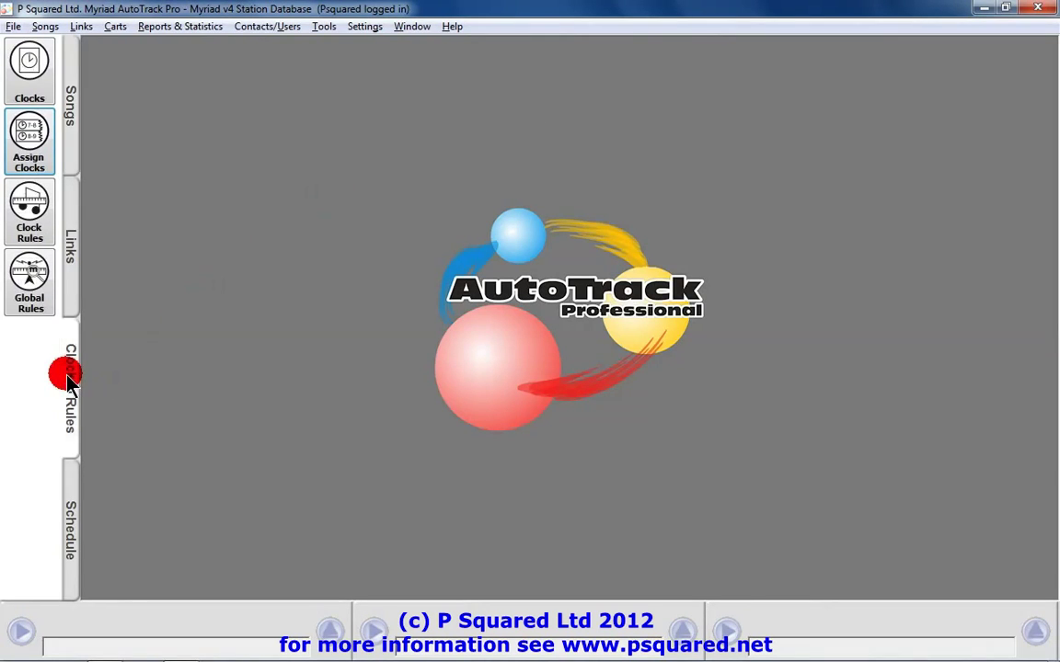
click(36, 292)
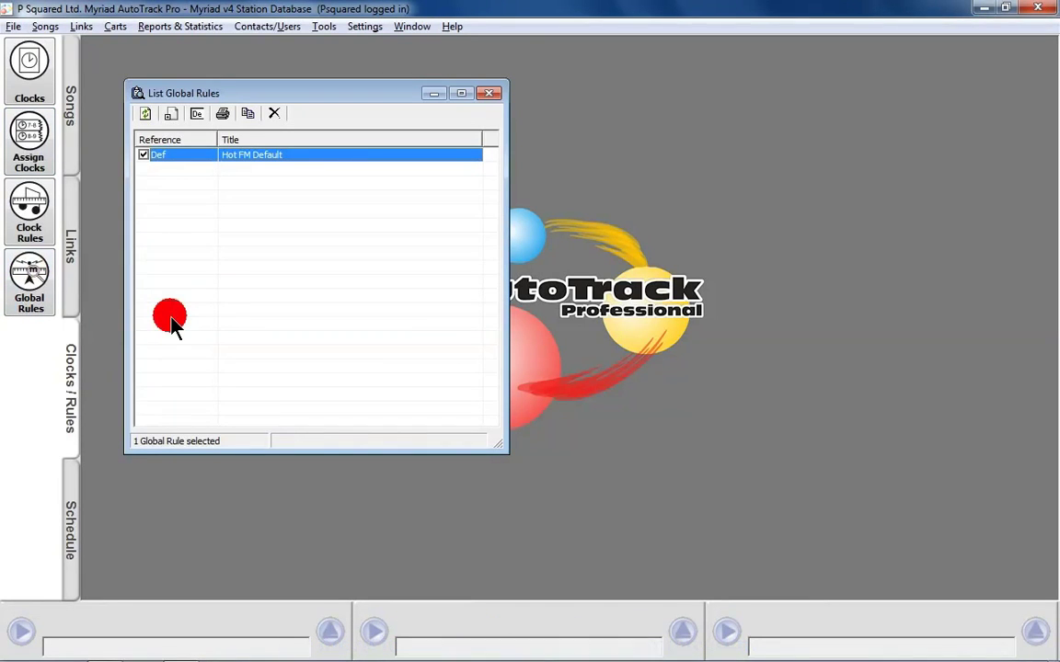
double_click(281, 158)
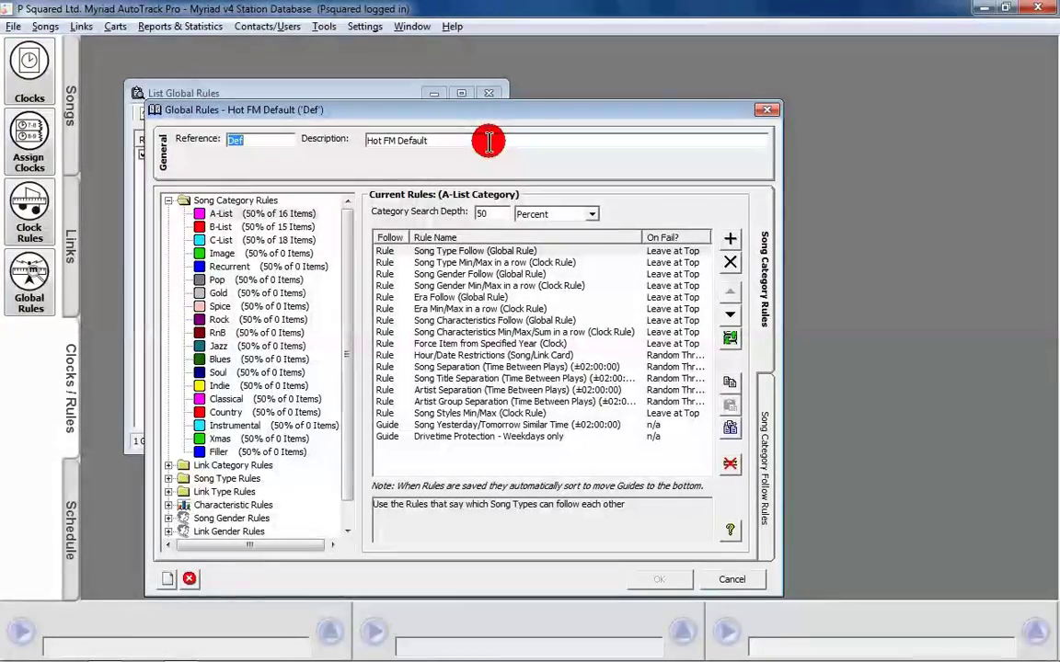
click(430, 92)
drag(416, 107, 368, 57)
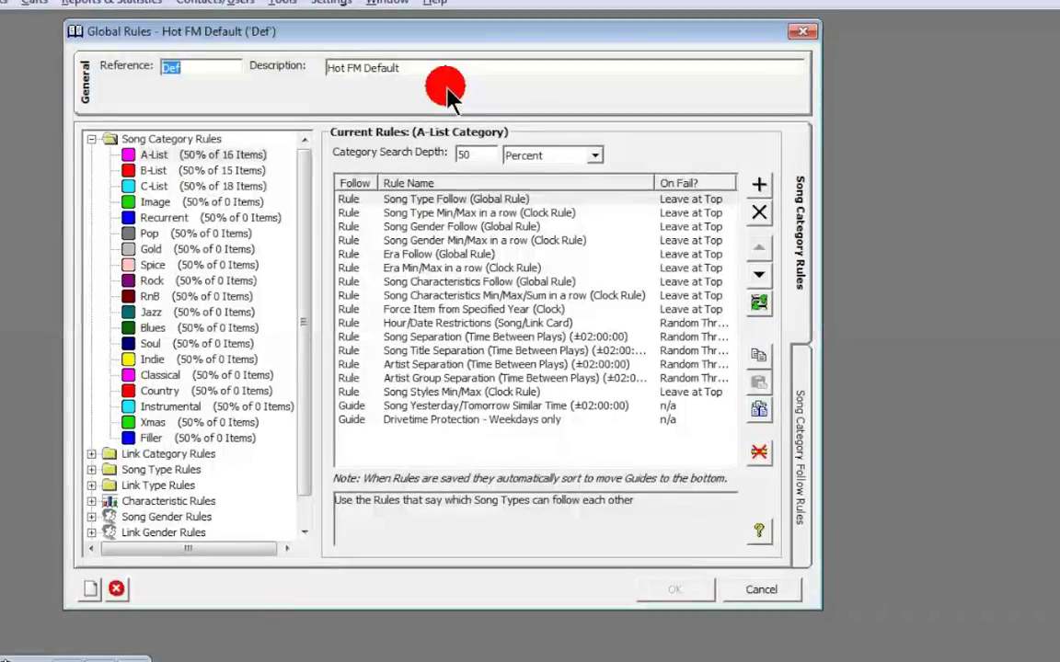
Set the A-List song category's search depth to 60 percent.
click(184, 157)
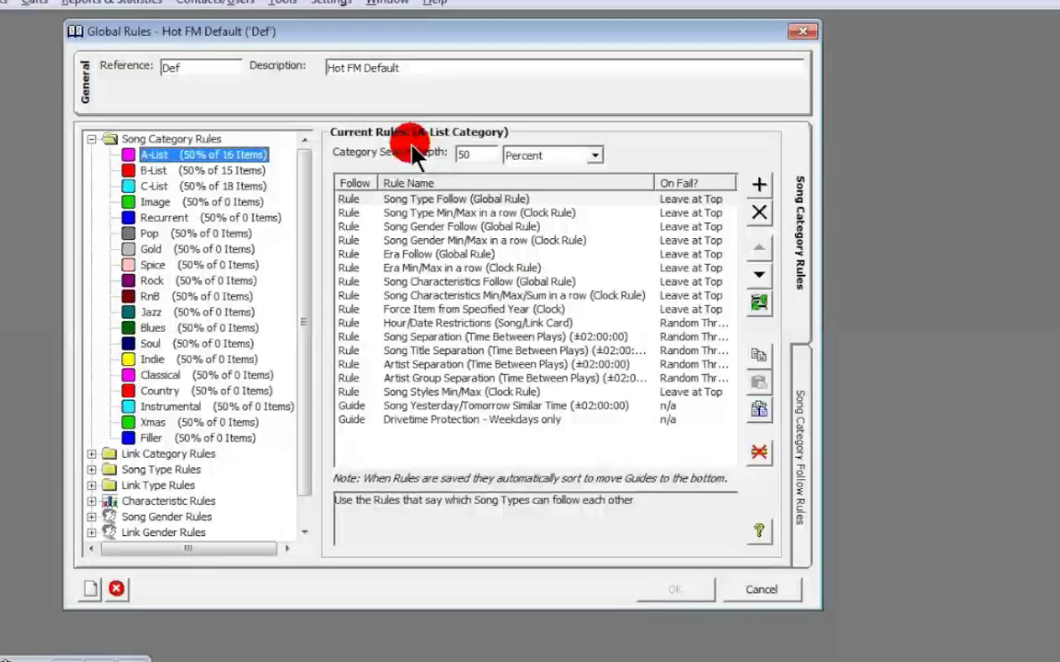
click(479, 152)
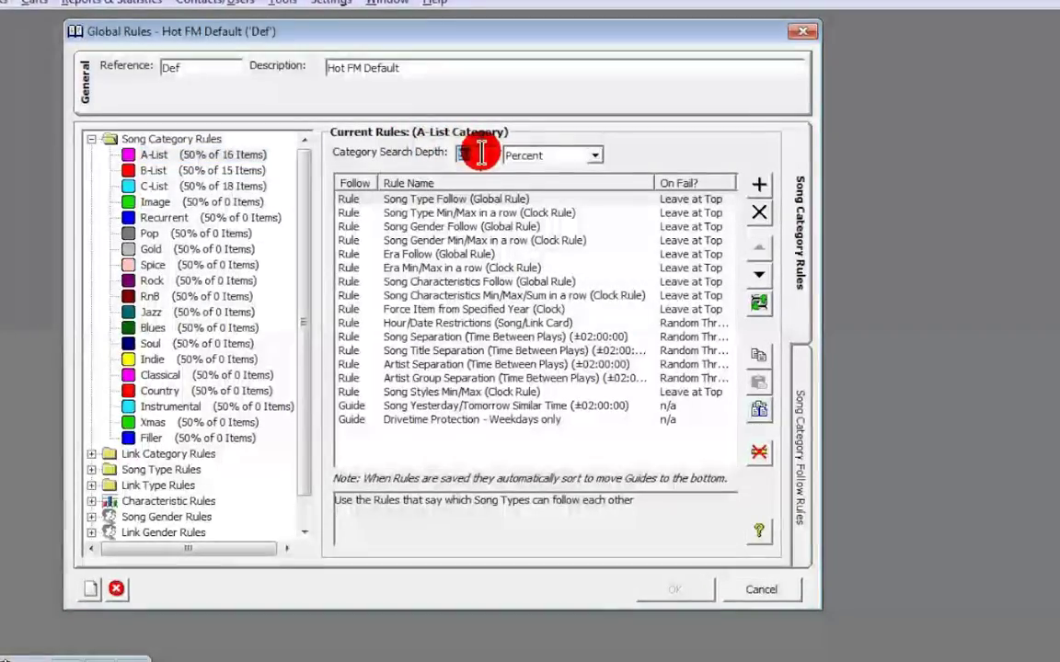
text(60)
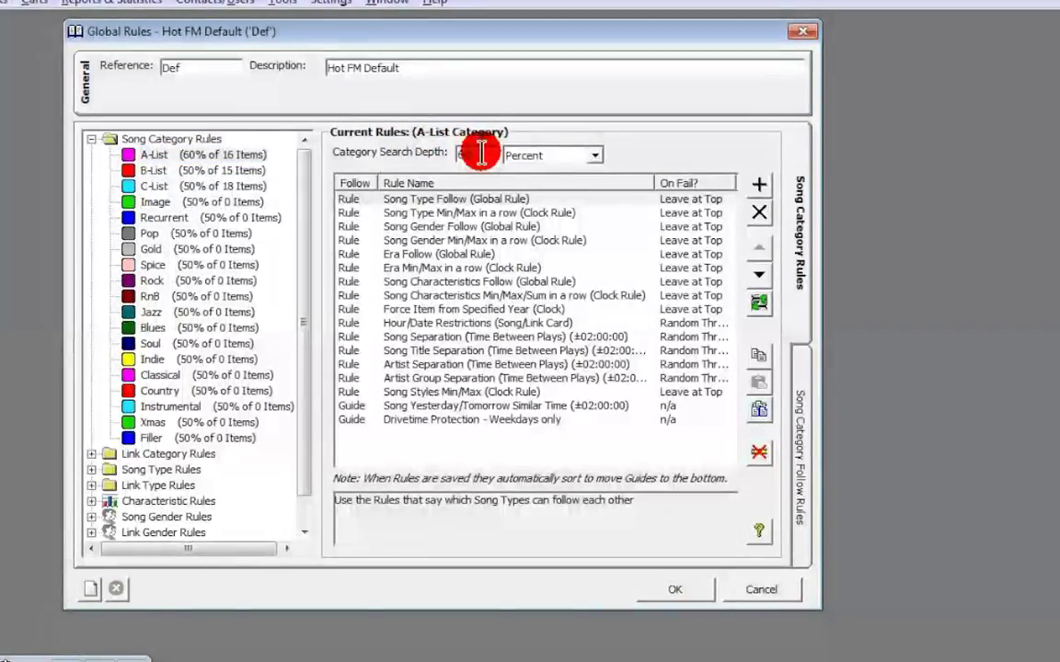
click(599, 156)
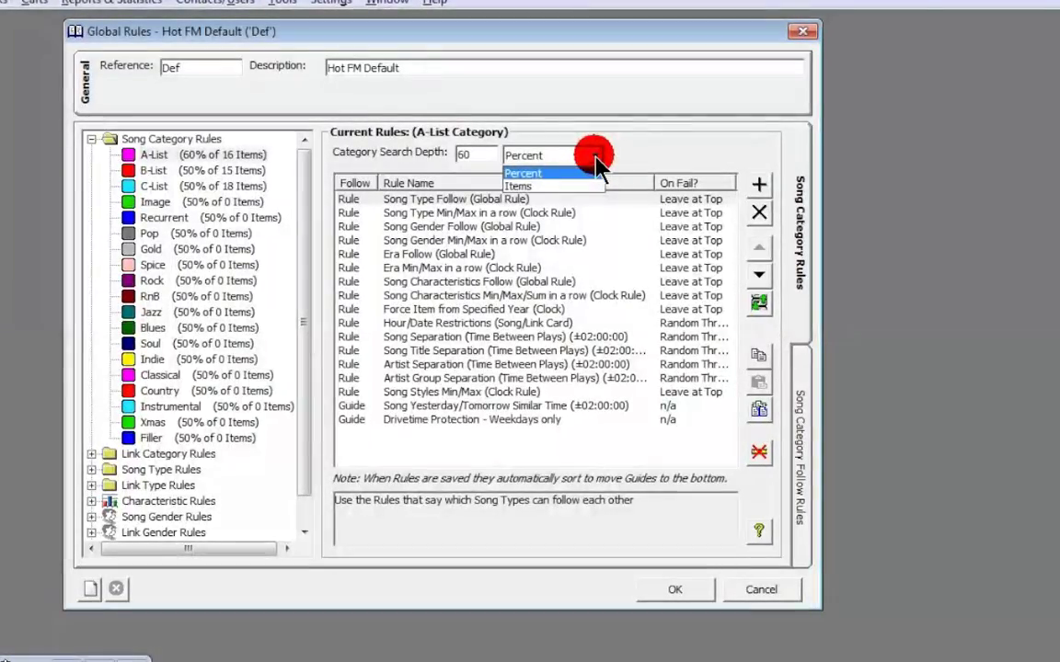
click(595, 162)
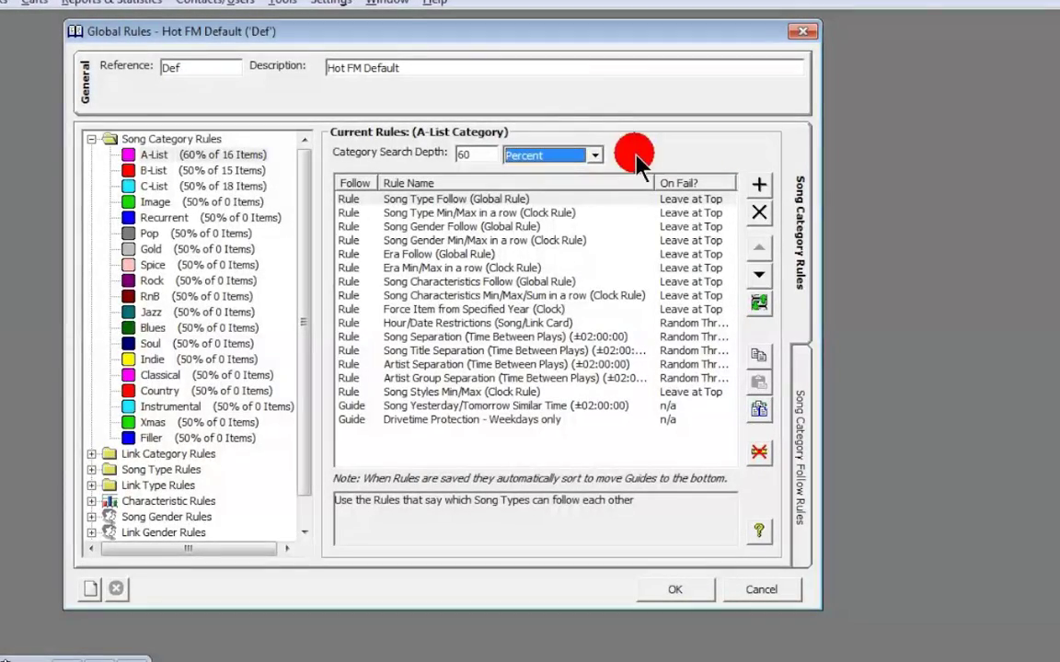
Read the explanations of A-List's Song Type Follow and Song Type Min/Max in a row rules.
click(449, 200)
click(449, 212)
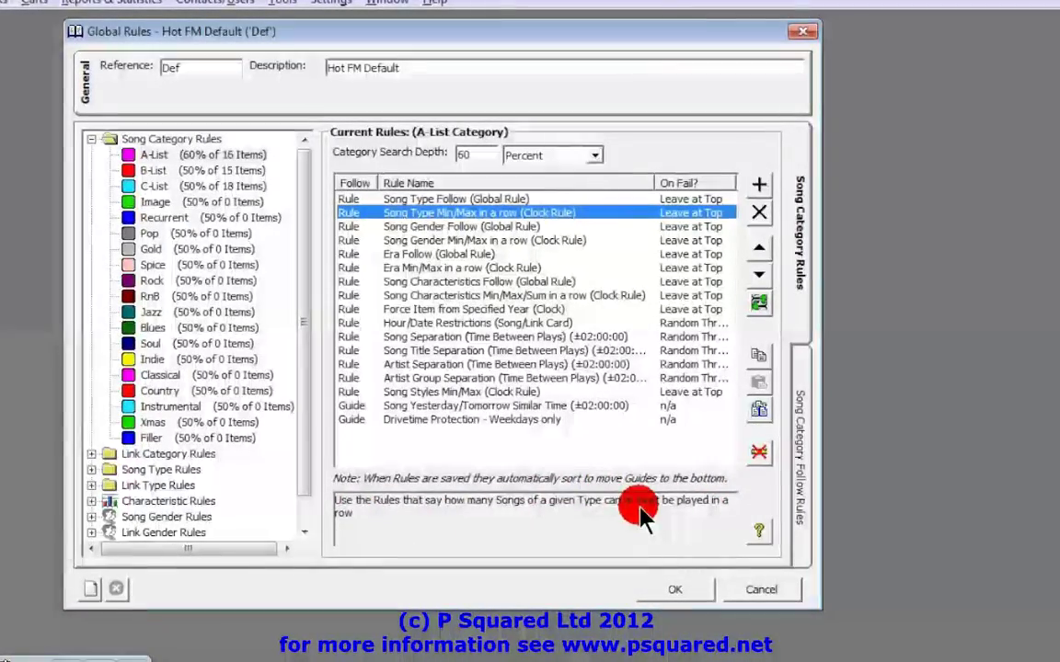
click(571, 200)
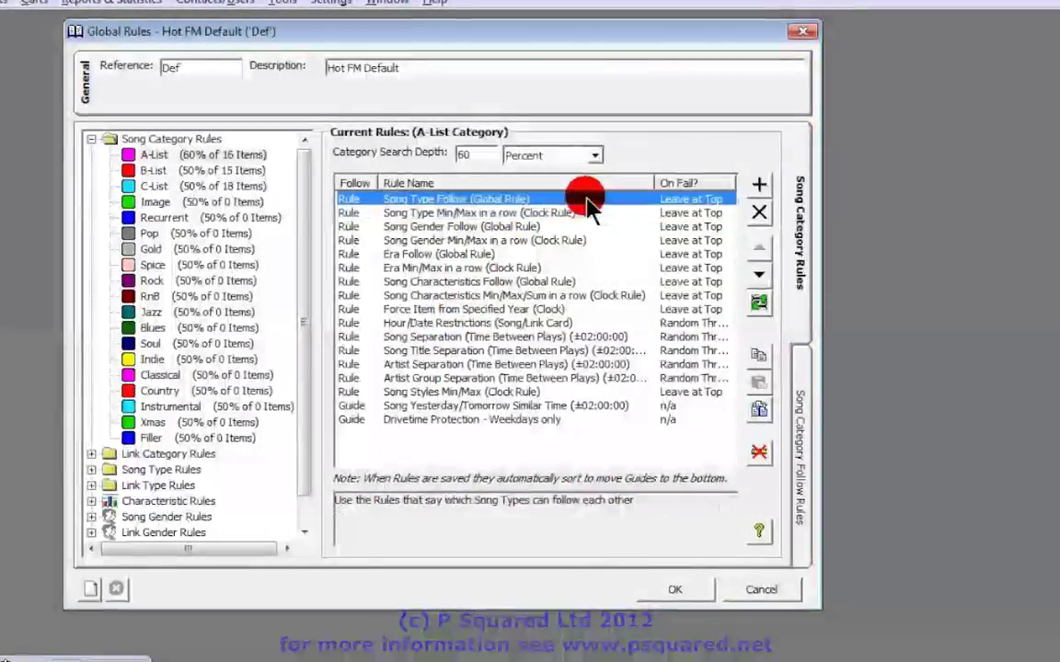
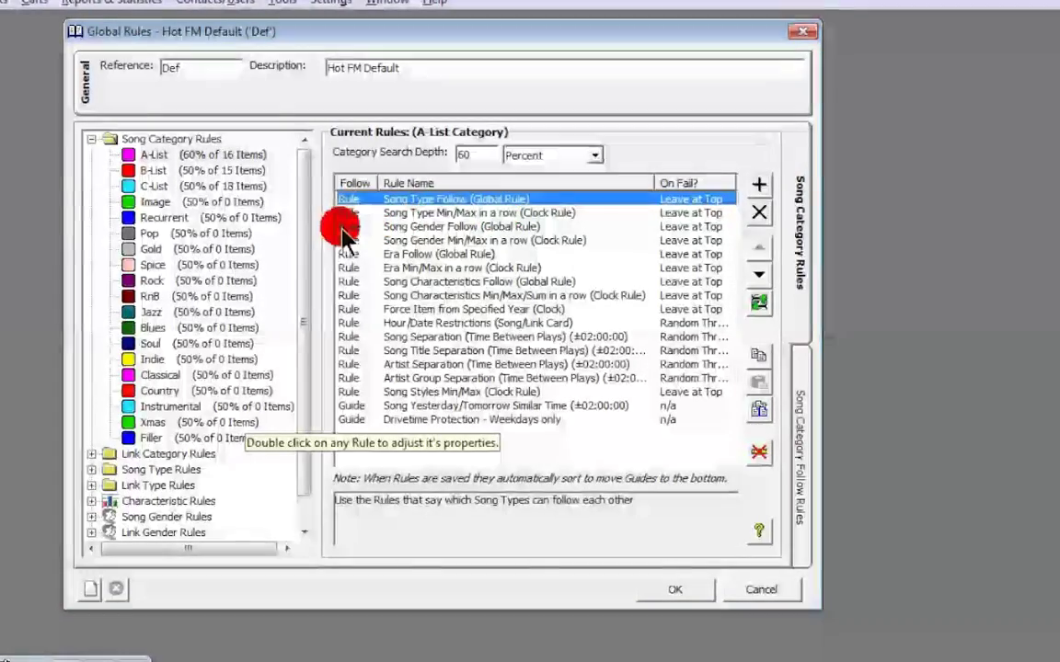
In the song type follow rules, disallow Boyband songs from following Boyband songs.
drag(303, 194, 293, 260)
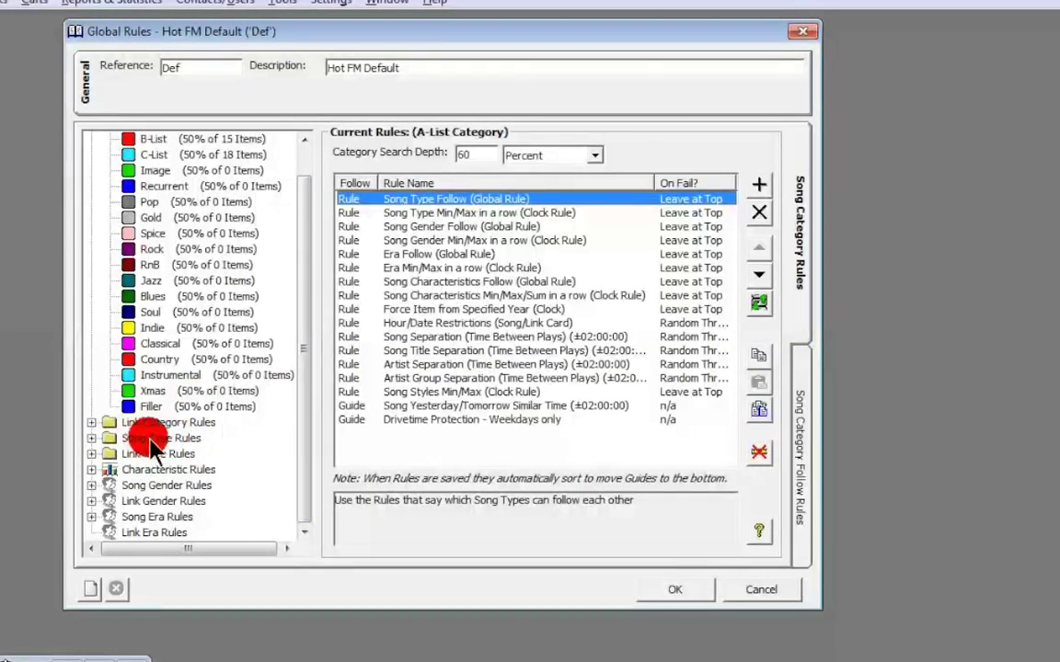
click(91, 438)
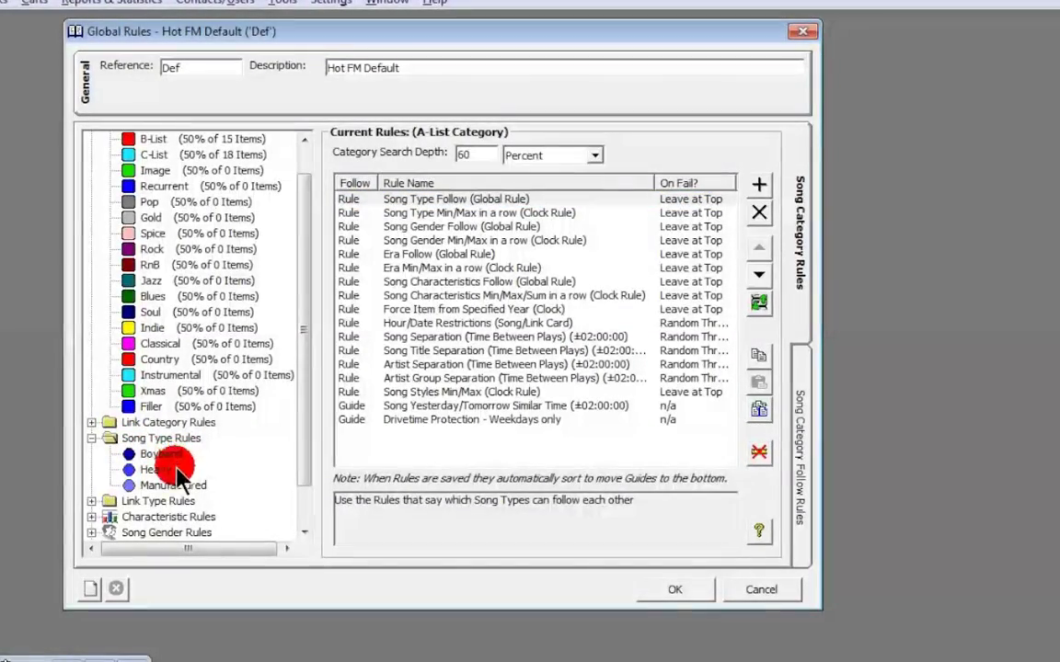
click(161, 455)
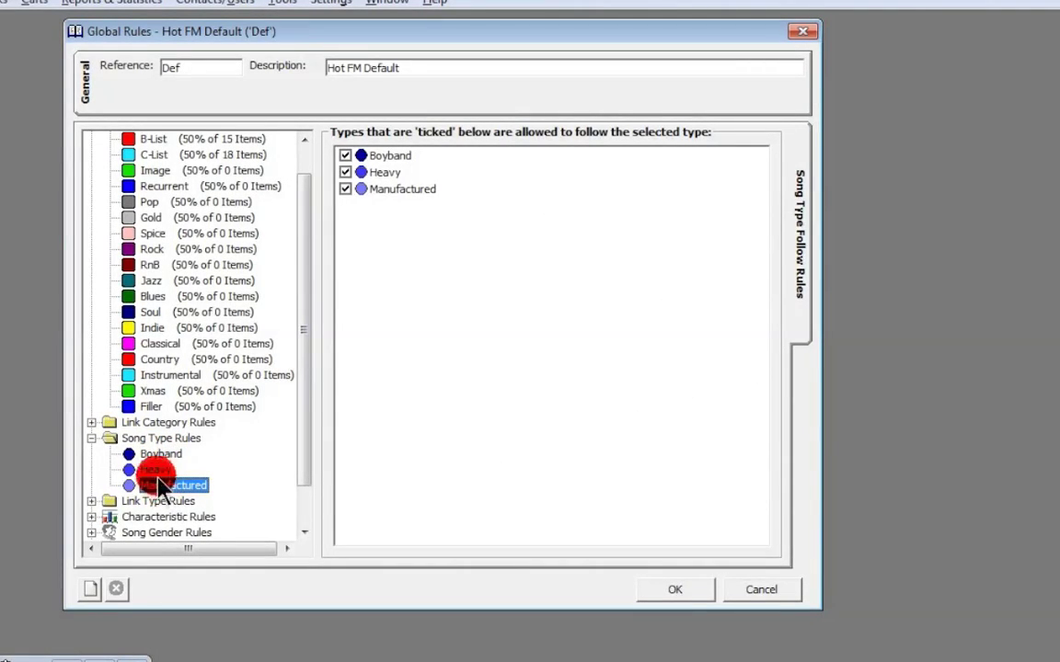
drag(138, 496, 152, 453)
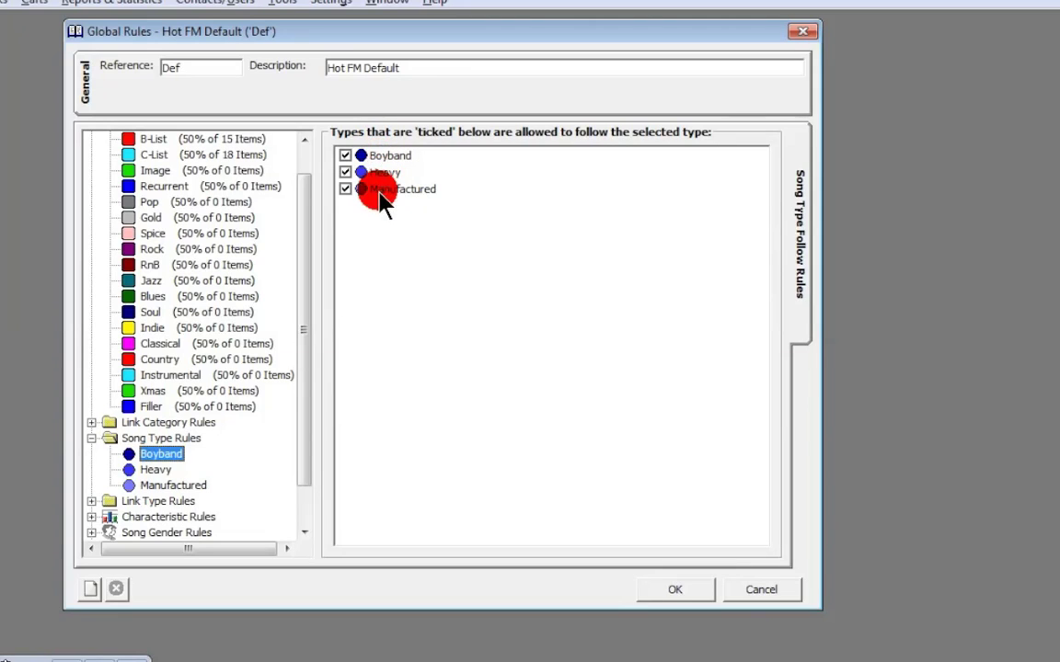
click(347, 158)
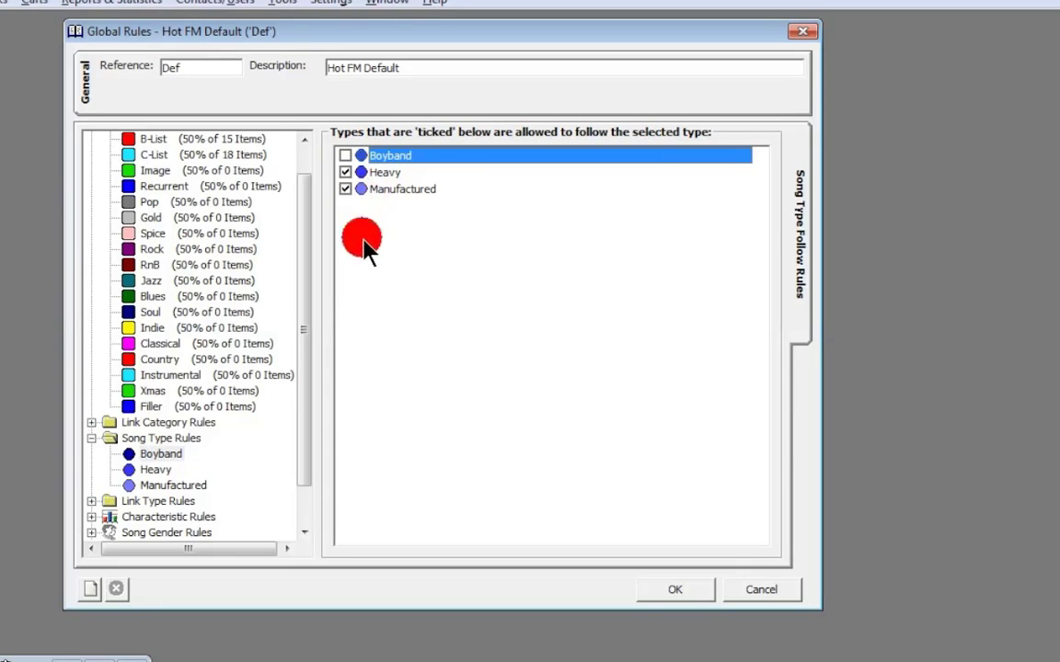
Disallow Heavy songs from following Heavy songs, and display the follow rules for the Manufactured type.
click(154, 471)
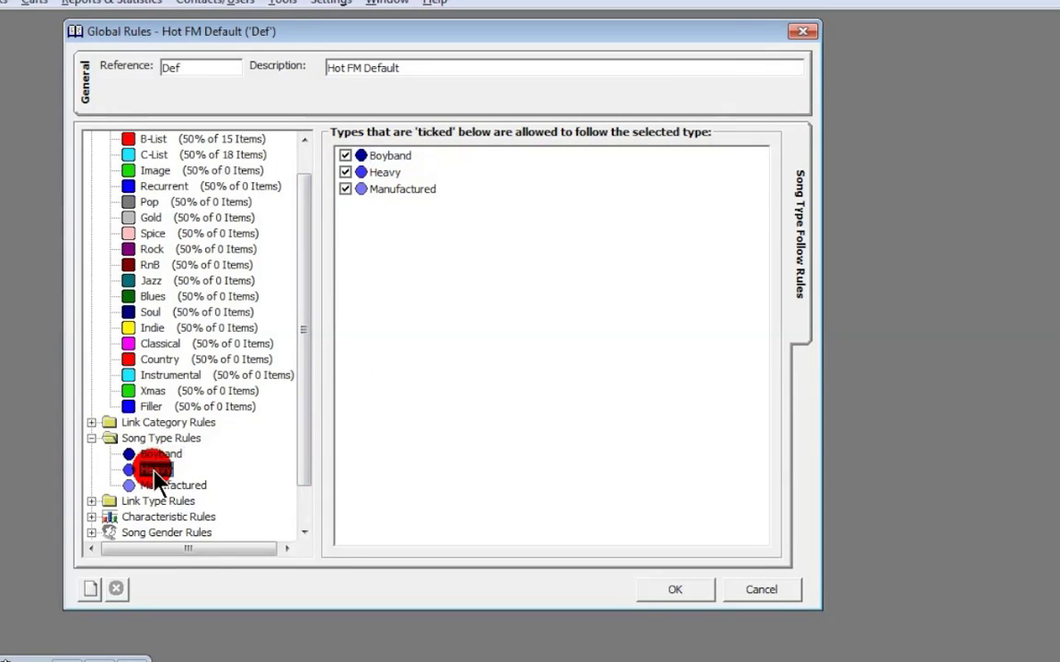
click(345, 173)
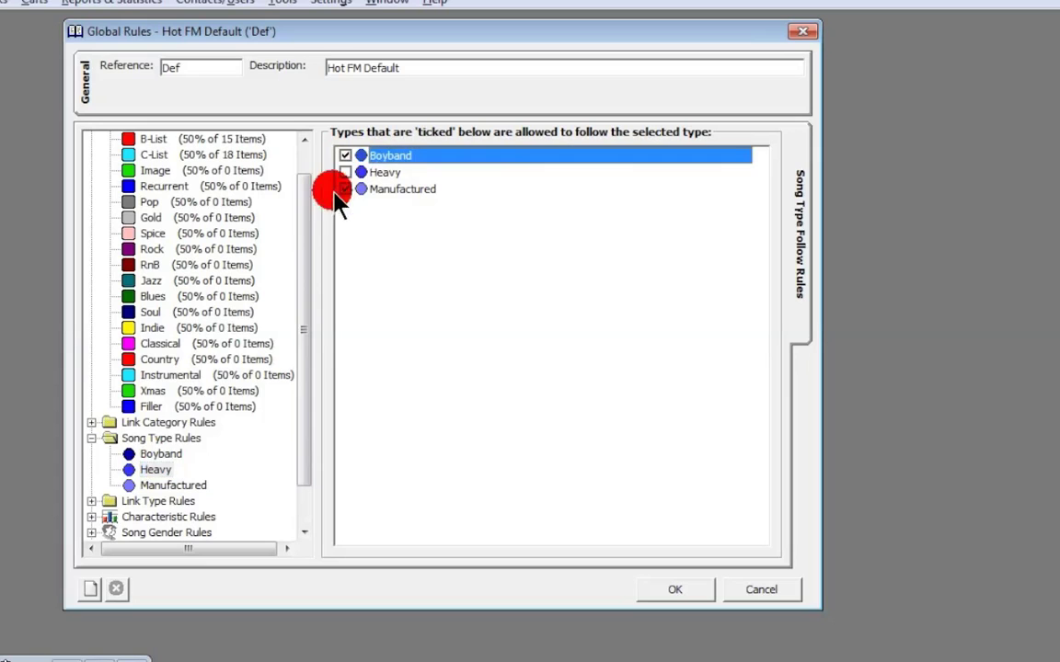
click(175, 485)
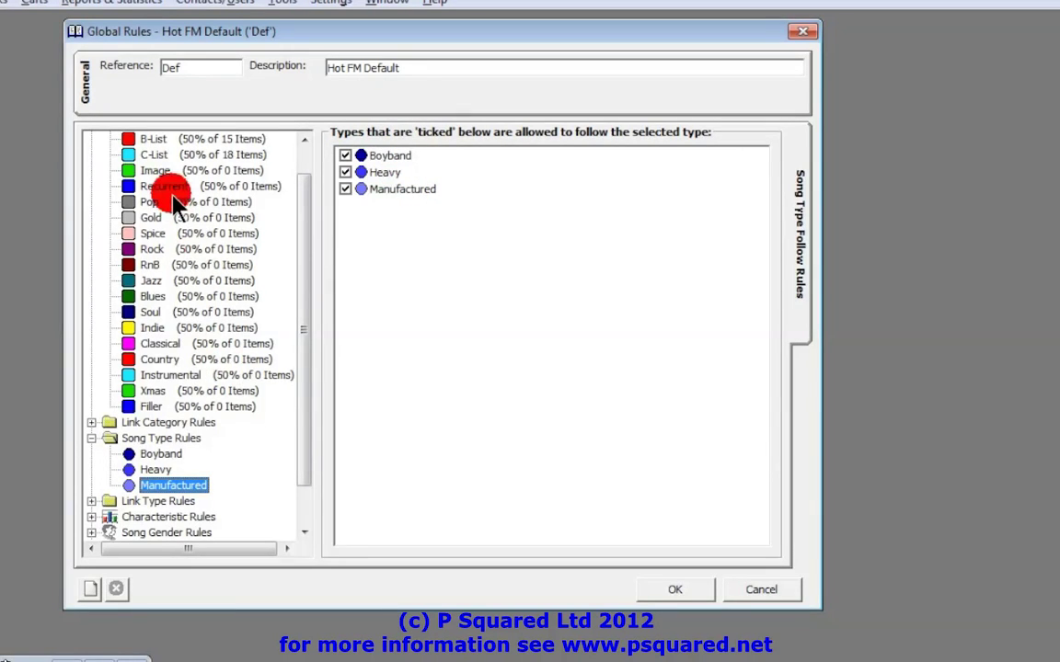
Review A-List's Song Type Follow rule properties and its options for rejected items, keeping it enforced with items left at the top of the deck.
scroll(175, 203, up, 1)
click(180, 155)
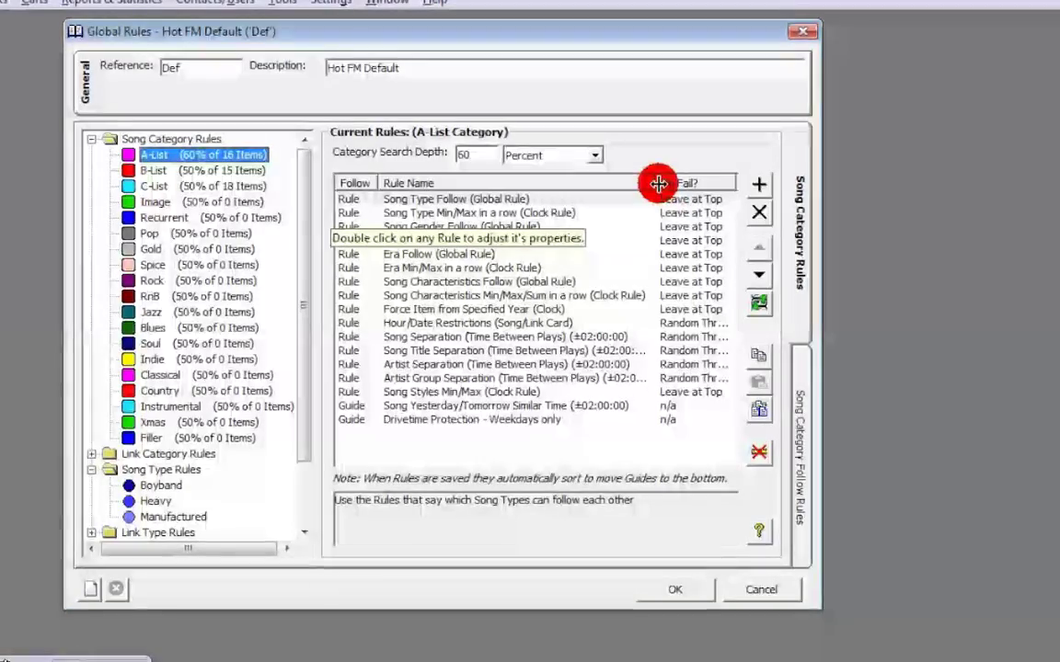
double_click(629, 200)
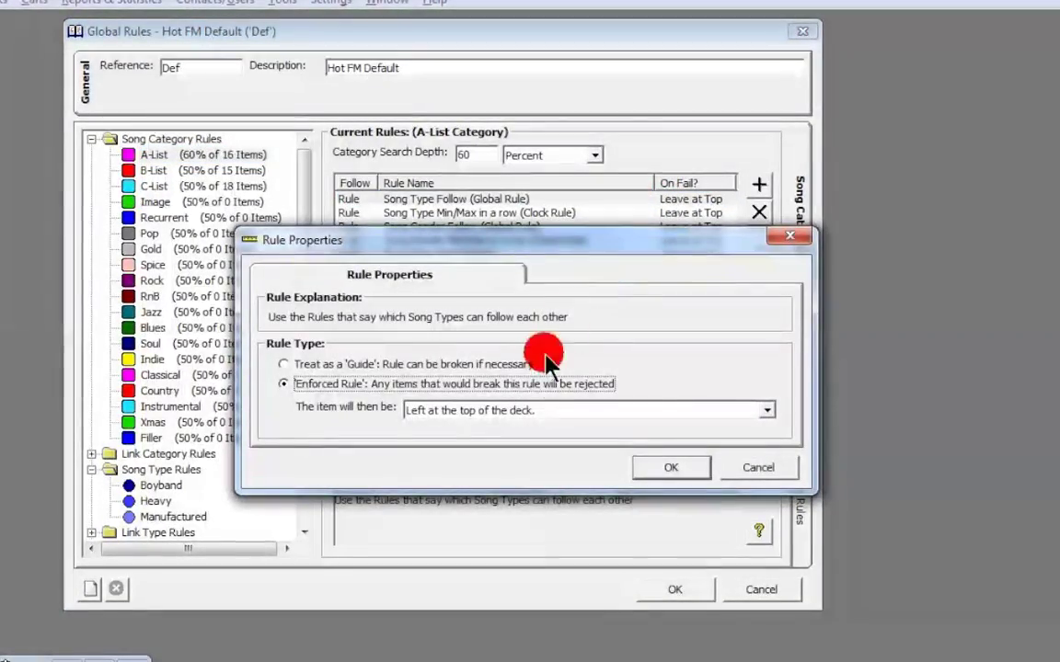
click(768, 410)
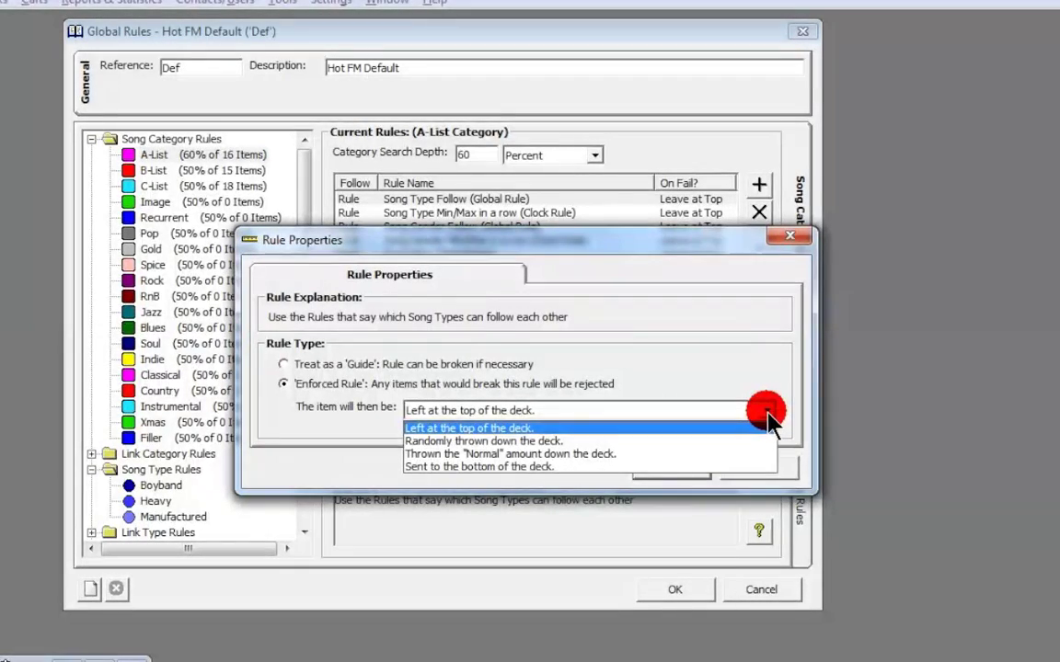
click(767, 414)
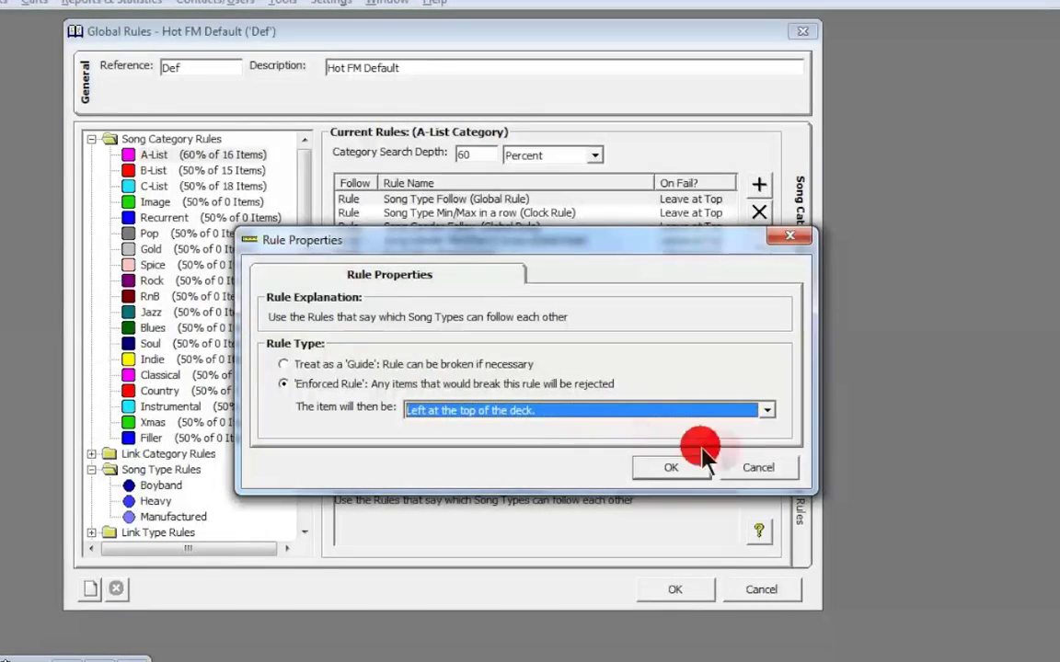
click(664, 470)
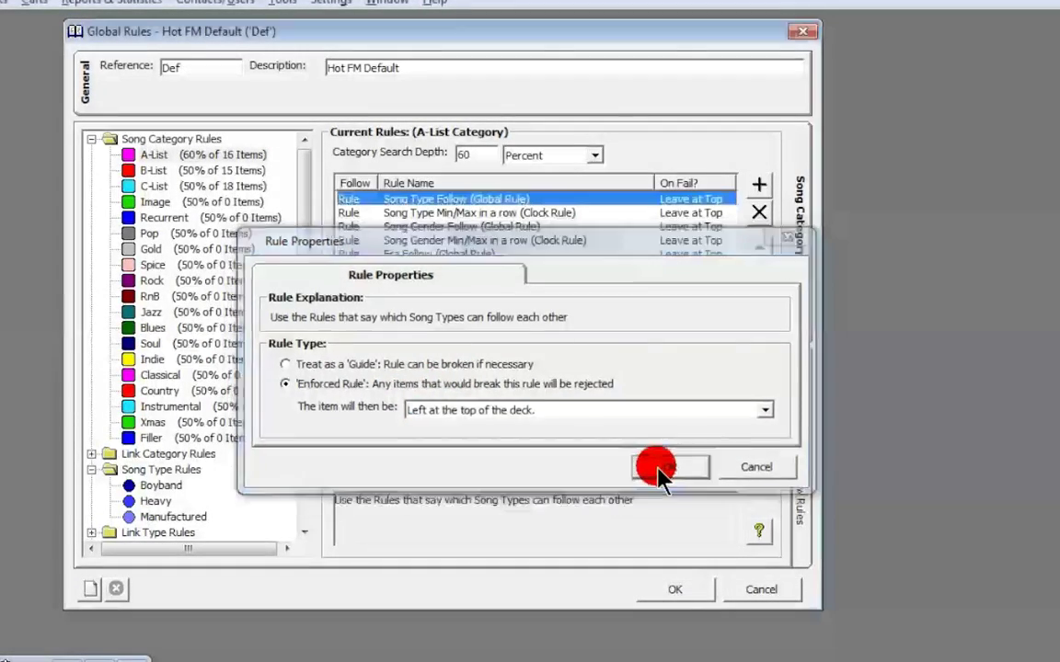
Recheck the properties of A-List's Song Type Follow rule and examine those of the Song Type Min/Max in a row rule.
double_click(441, 198)
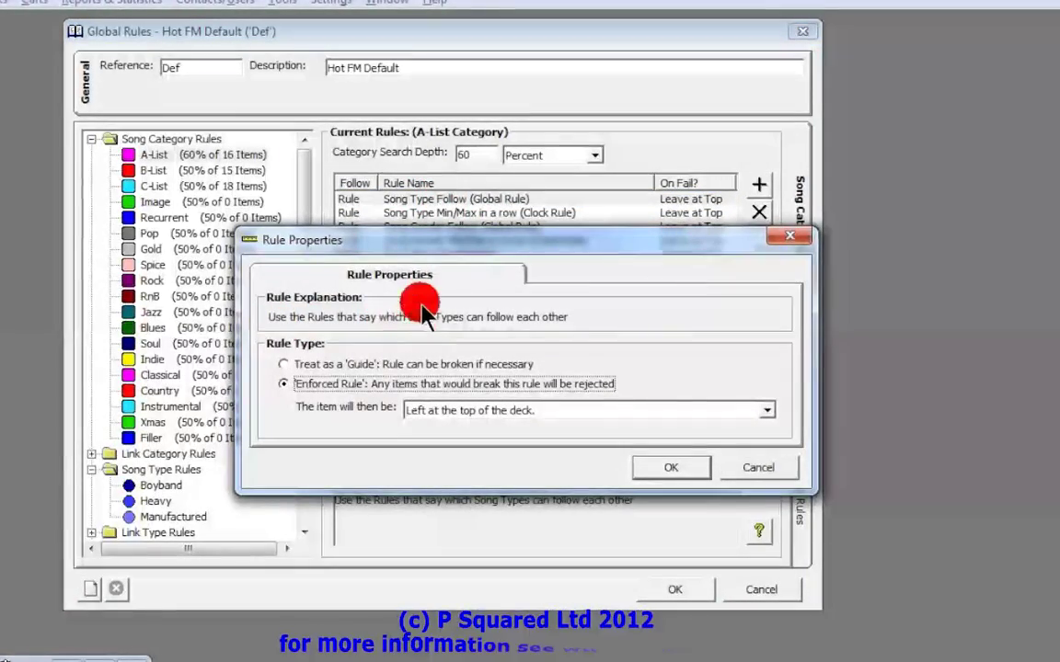
click(674, 467)
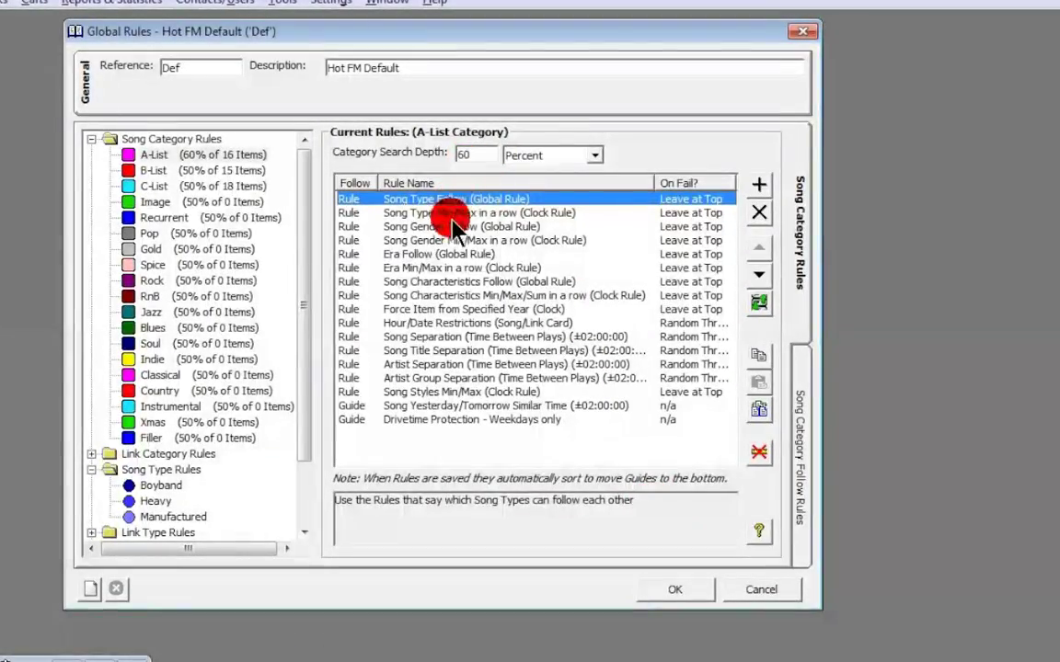
double_click(457, 214)
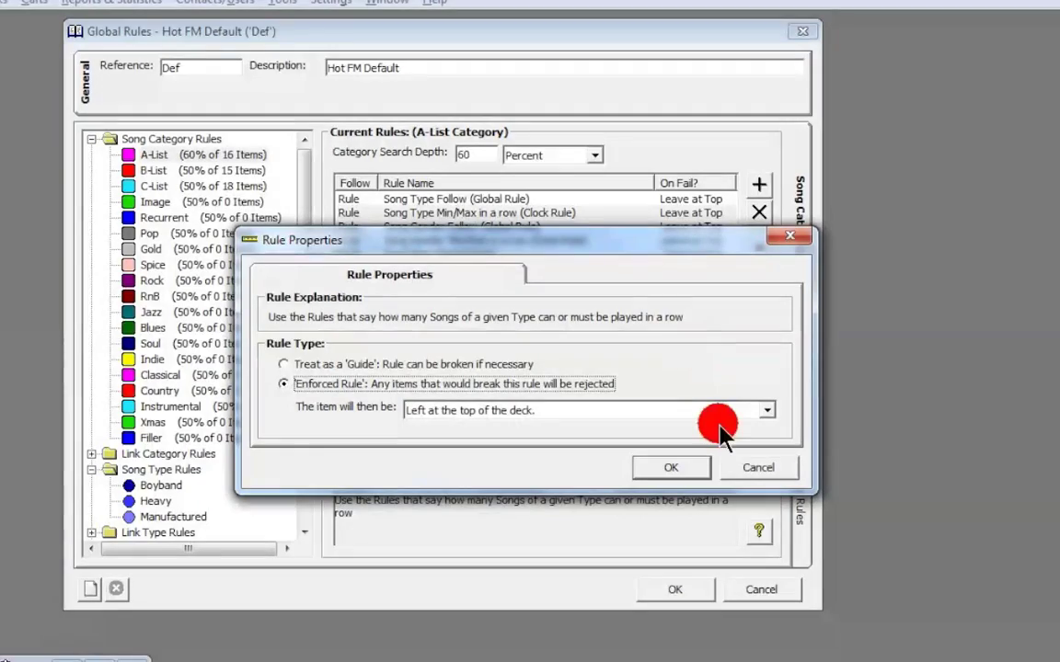
click(671, 467)
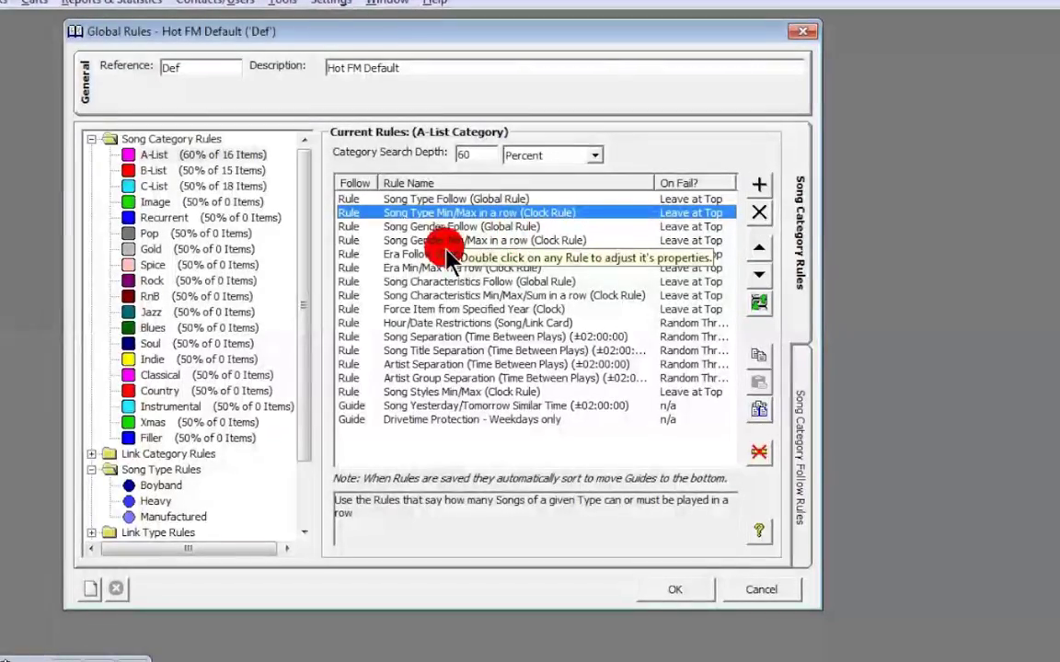
Examine which genders may follow each other in the Song Gender Rules, including Boy, Male and Duet, and collapse the group.
drag(297, 279, 300, 391)
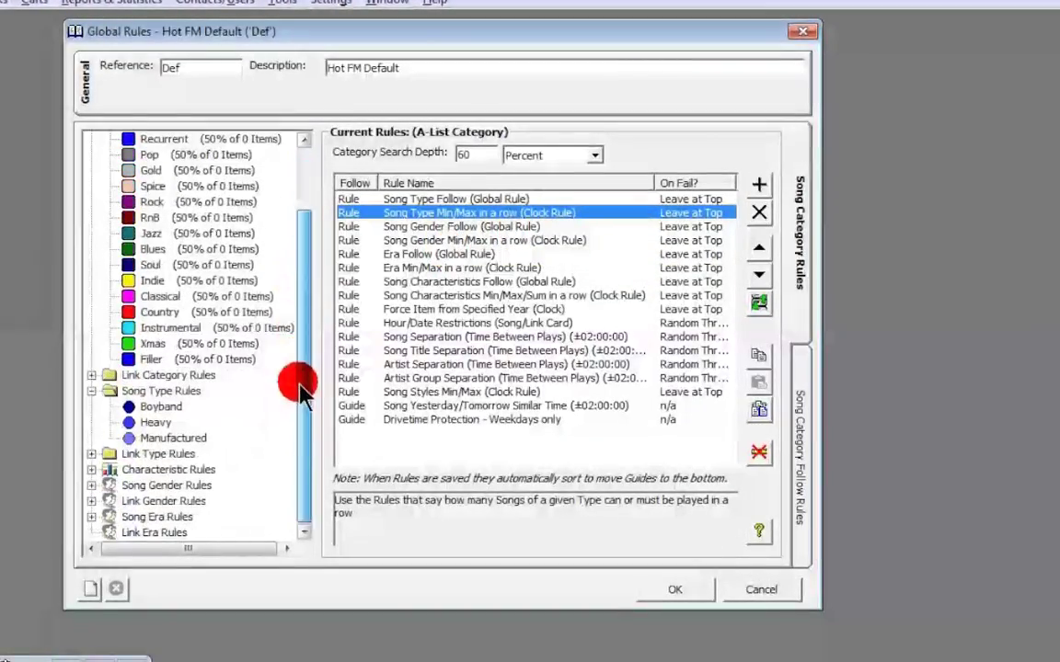
double_click(152, 485)
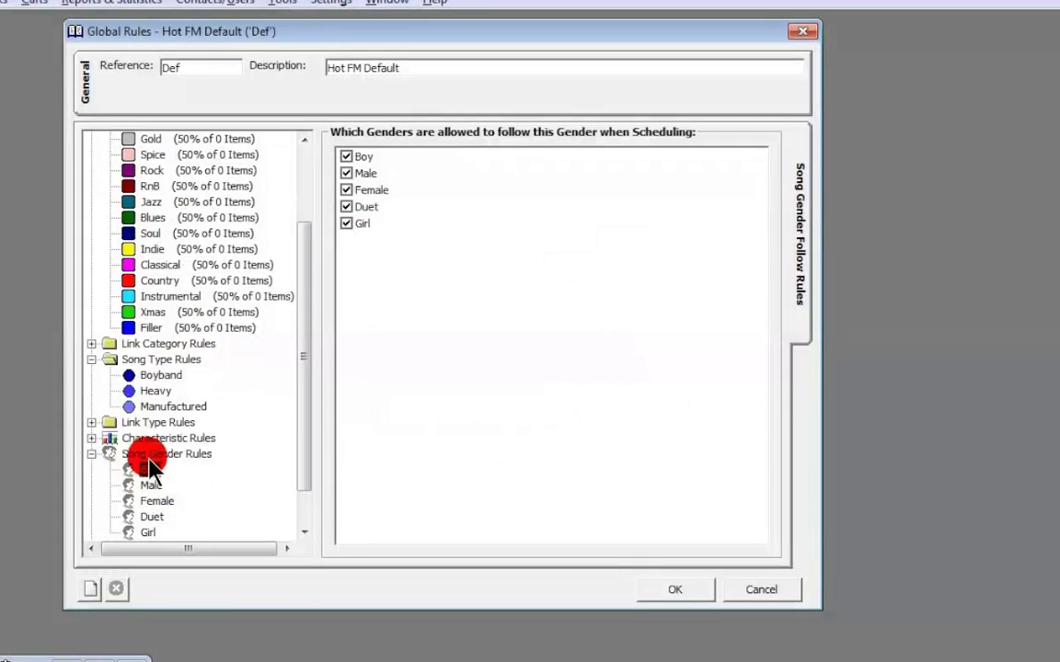
click(150, 469)
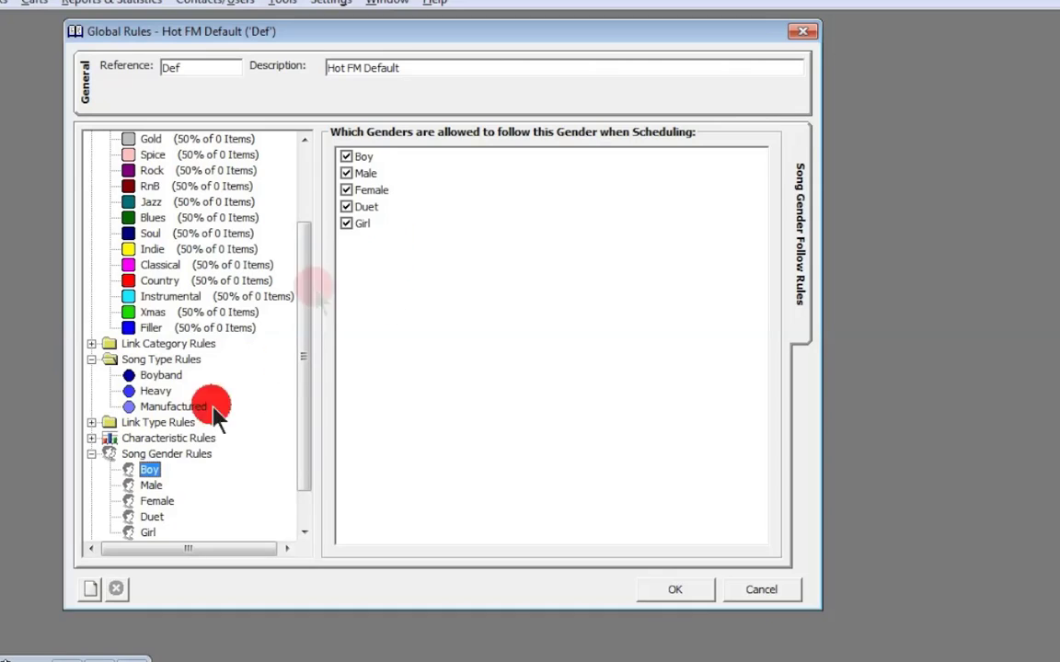
click(142, 486)
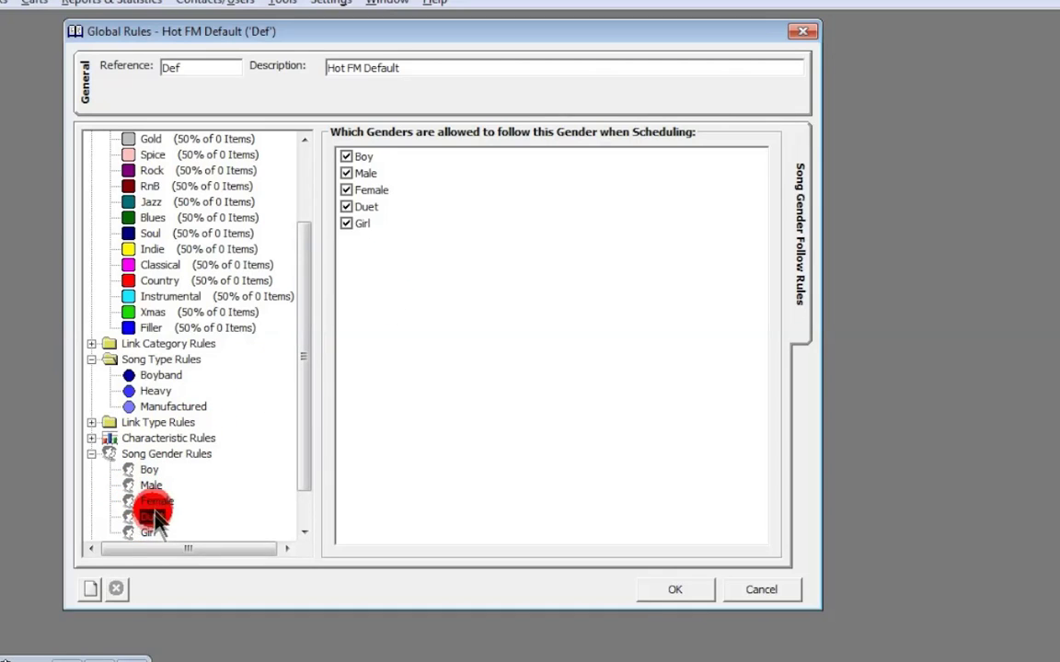
click(153, 471)
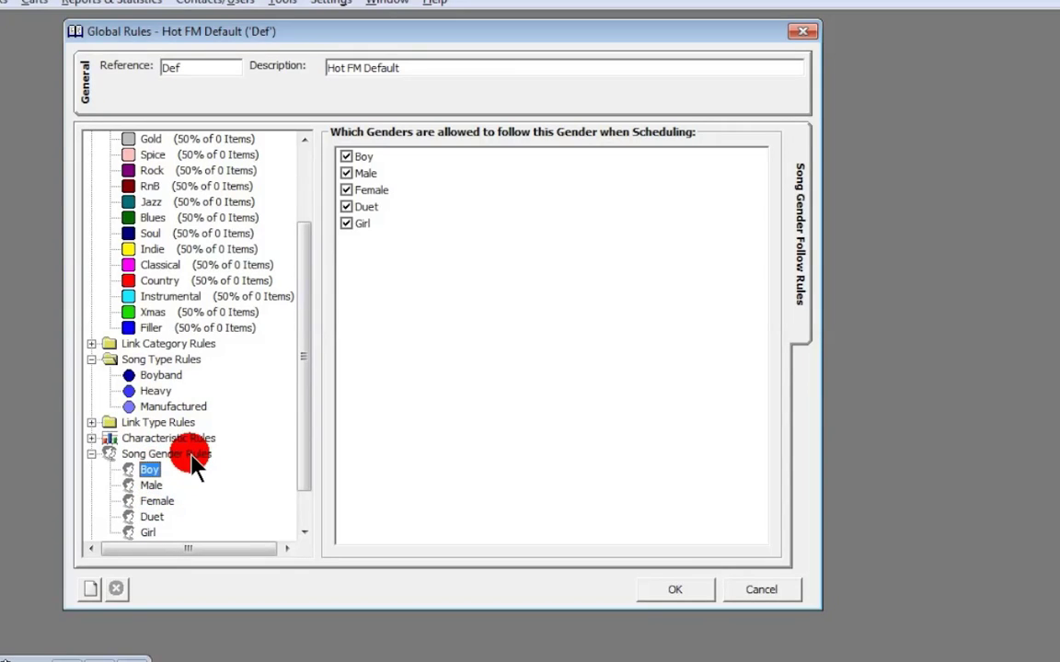
click(92, 455)
scroll(180, 175, up, 2)
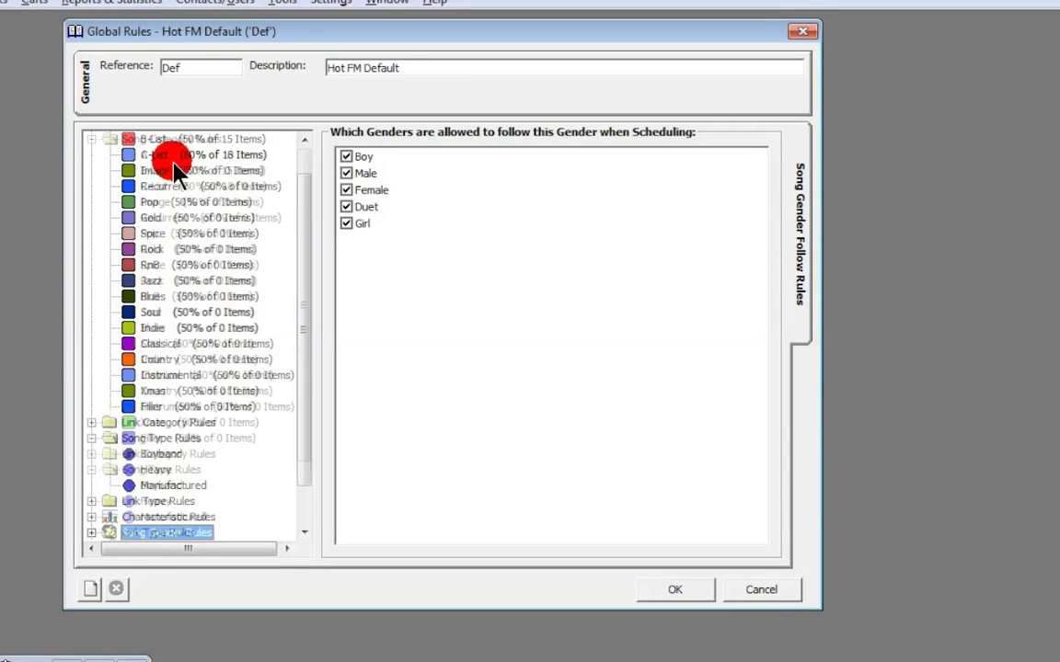
Display A-List's rules, examine which eras may follow each other in the Song Era Rules, and collapse the group.
click(175, 154)
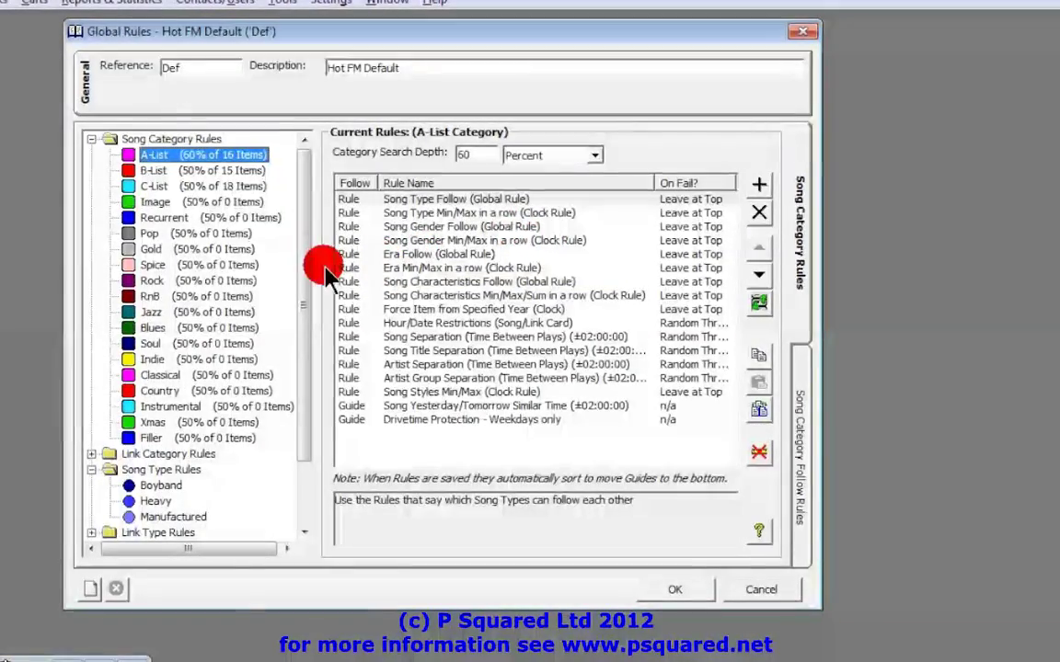
drag(303, 225, 280, 354)
double_click(152, 515)
click(182, 471)
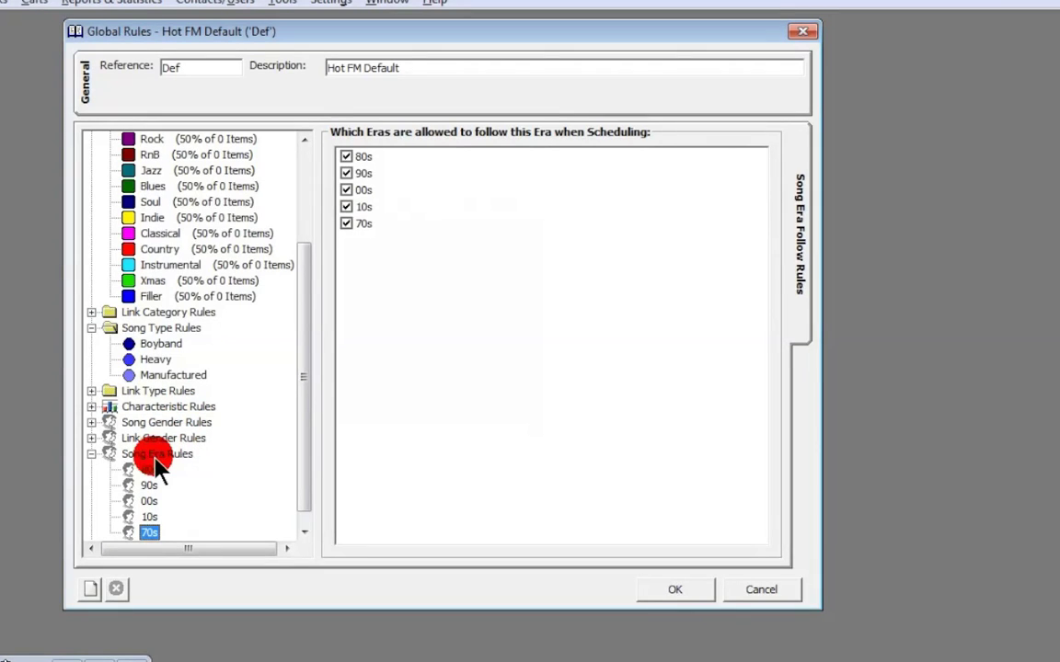
click(90, 454)
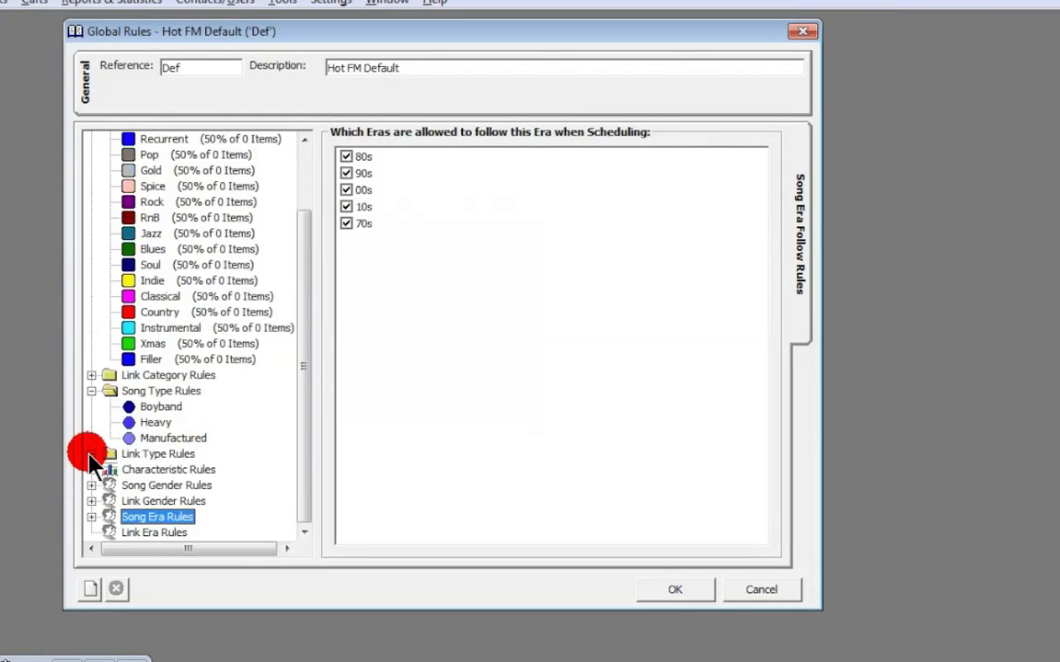
scroll(201, 175, up, 2)
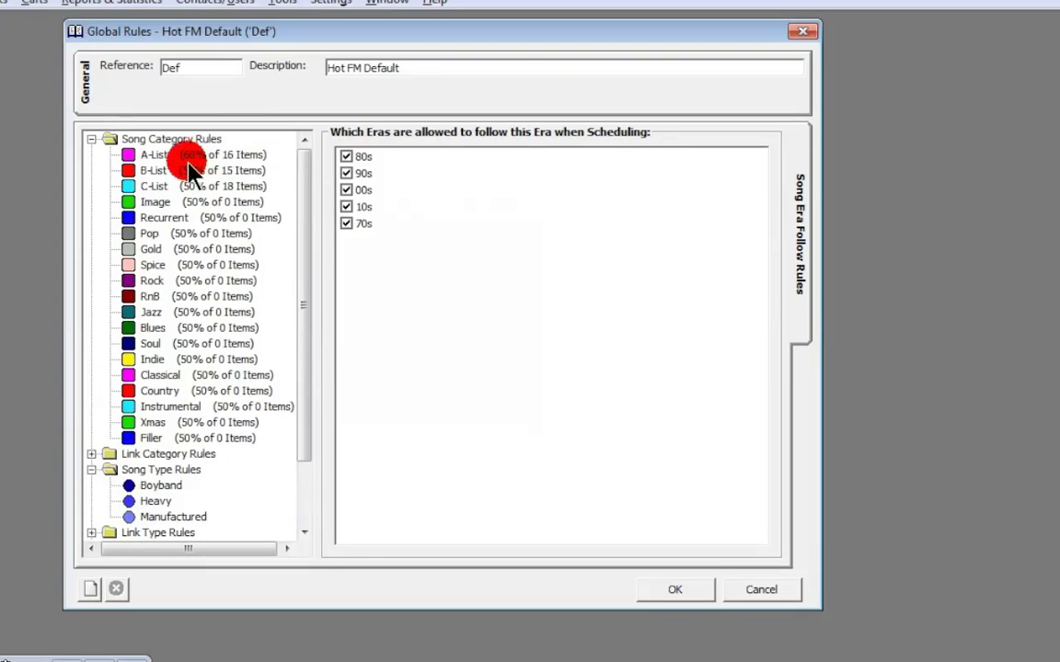
Revisit A-List's category rules, and examine the Characteristic Rules for Tempo and Mood.
click(188, 155)
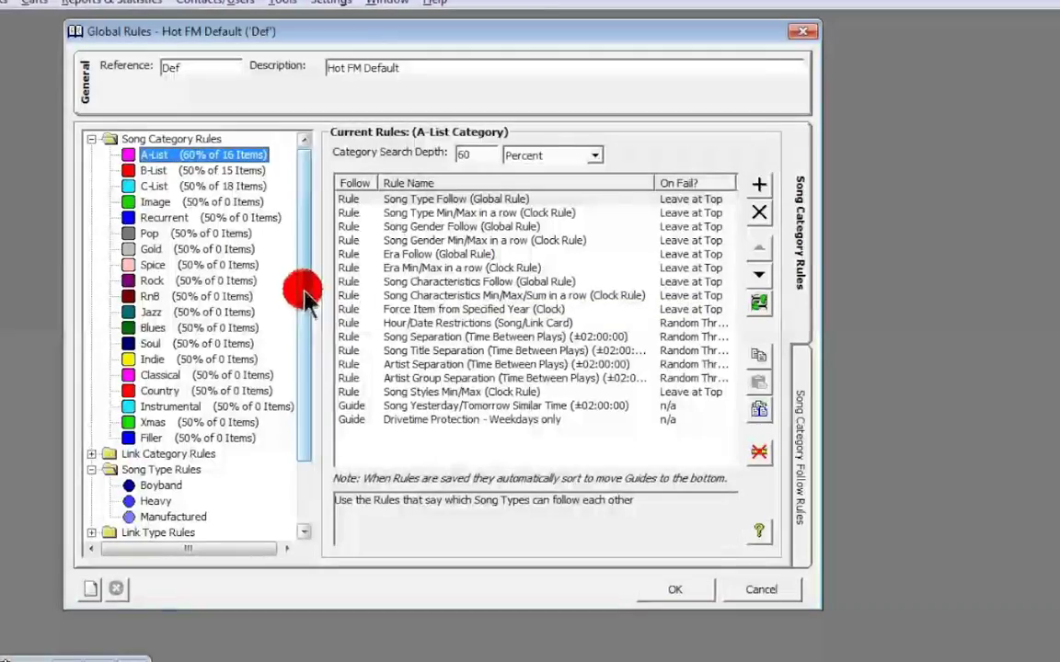
drag(303, 289, 289, 373)
click(91, 470)
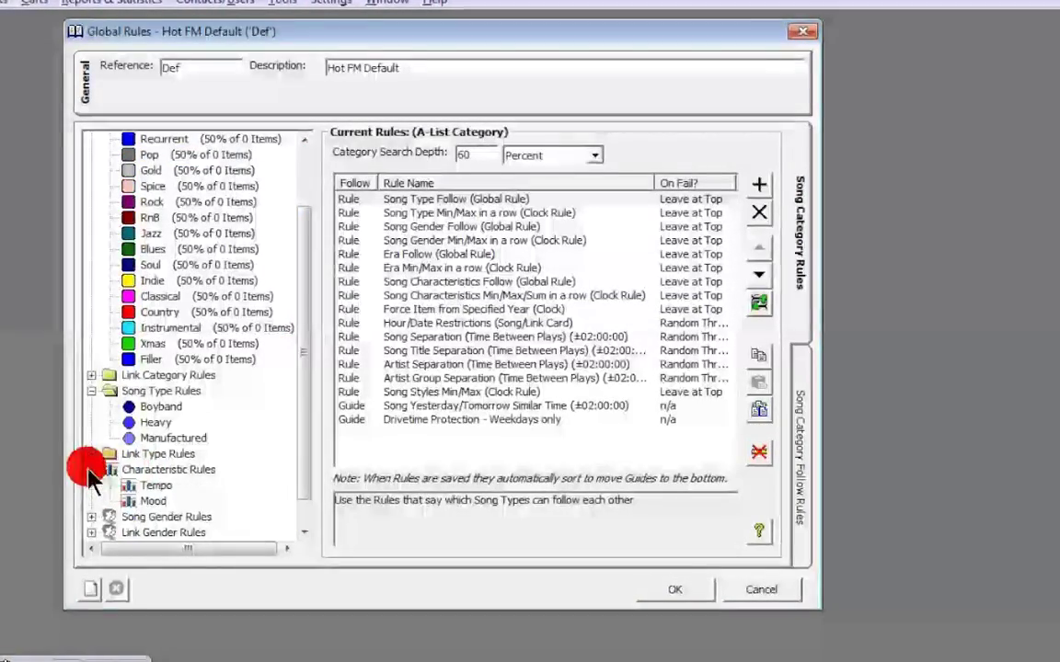
click(155, 485)
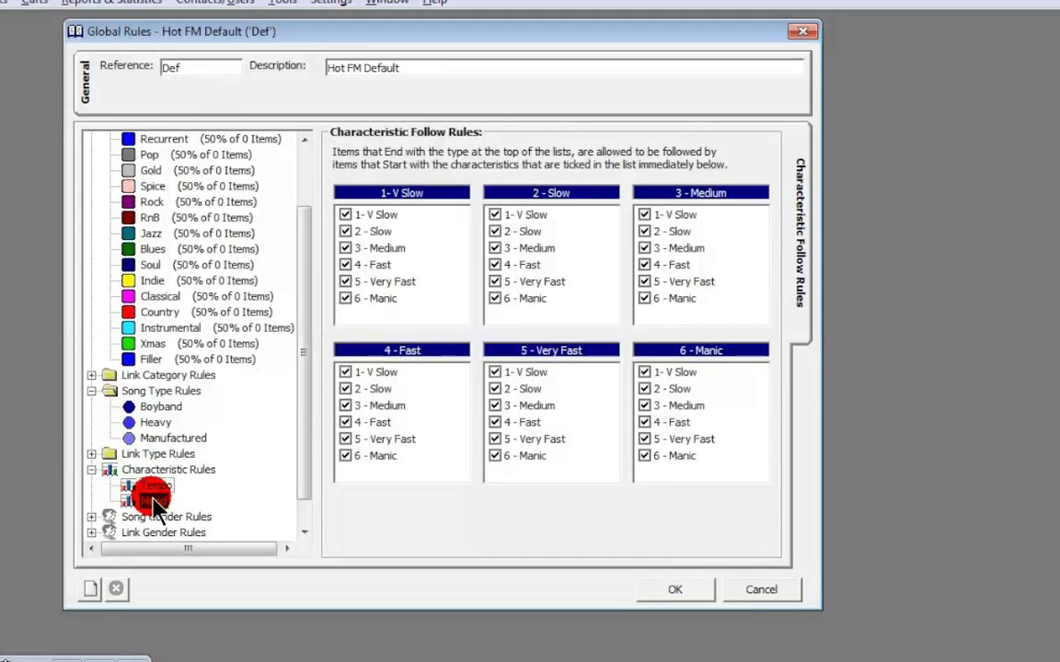
click(153, 501)
In the Tempo follow rules, disallow V Slow and Slow after Manic, and Manic and Very Fast after V Slow.
click(158, 486)
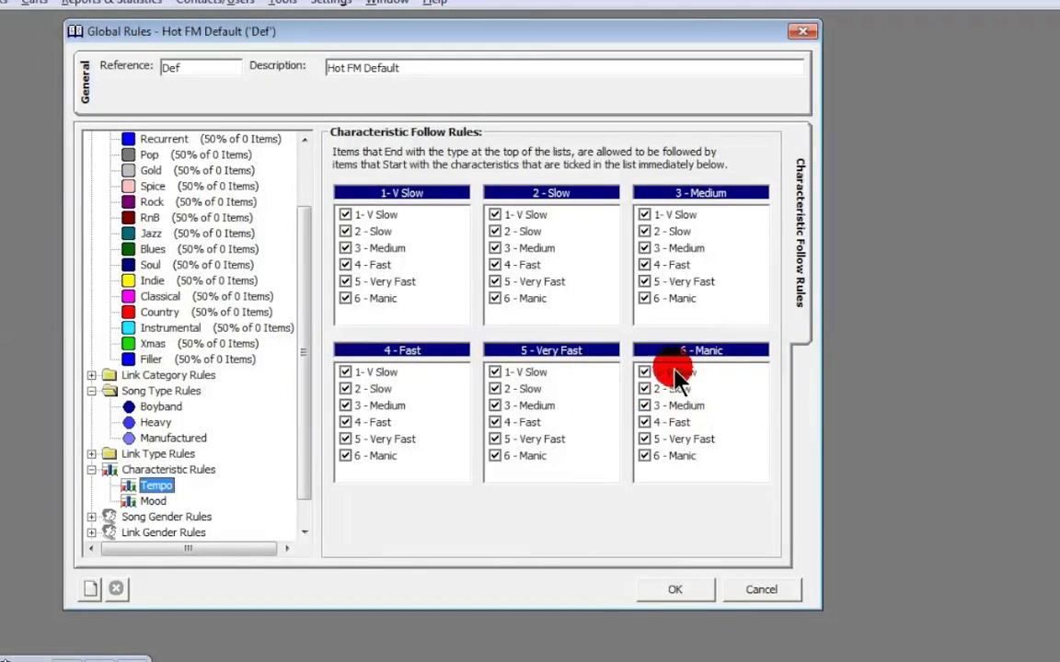
click(644, 373)
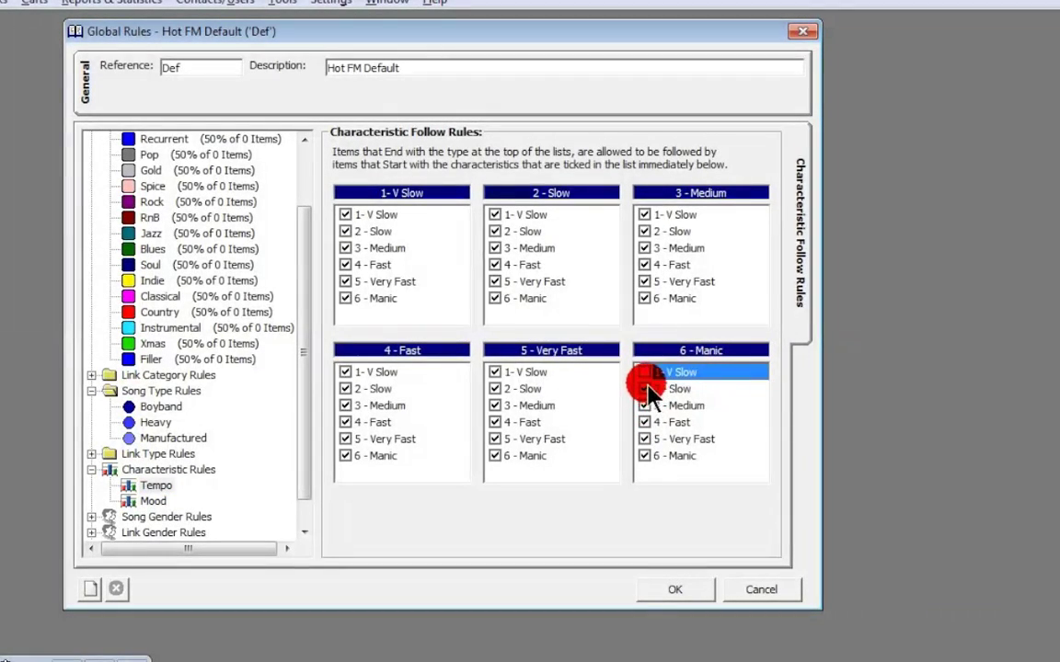
click(645, 390)
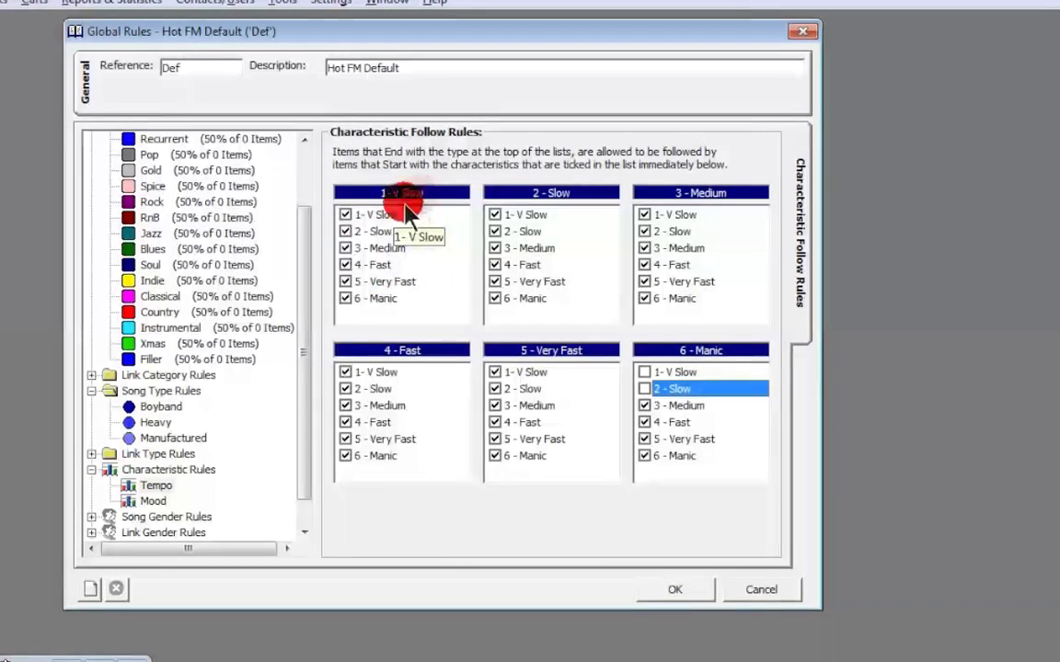
click(343, 300)
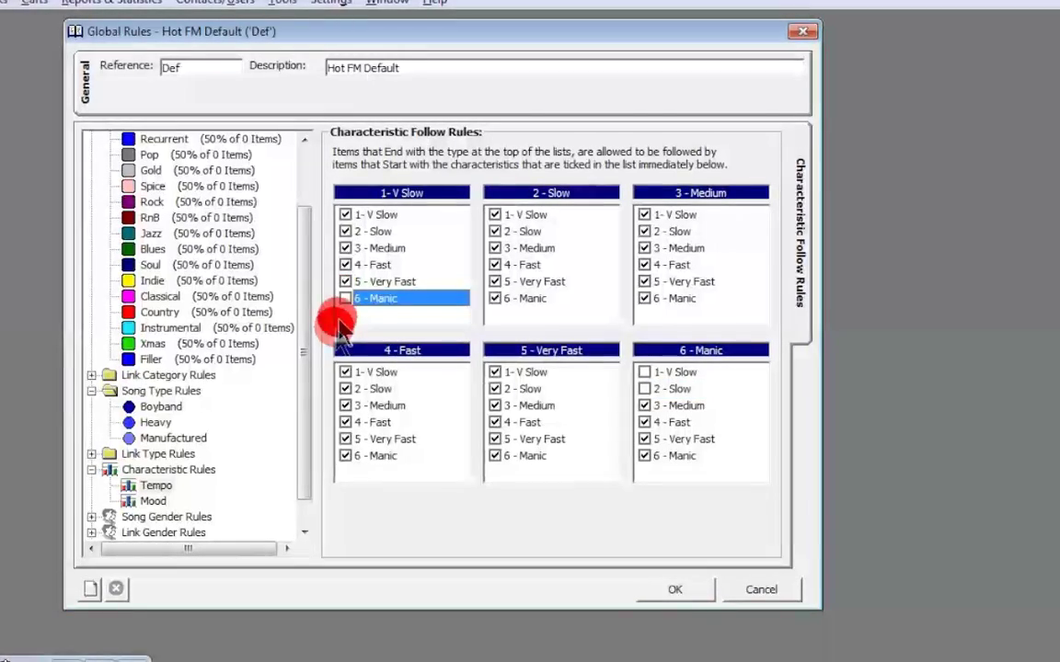
click(345, 281)
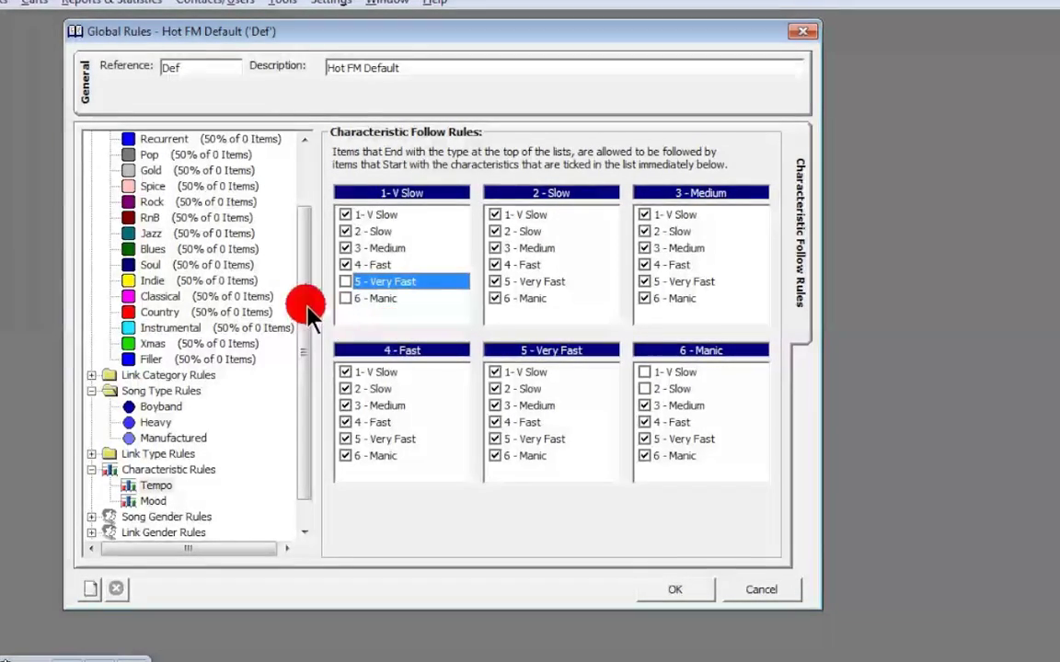
Review the properties of A-List's Song Separation rule, and look over its Song Title Separation and Artist Group Separation rules.
drag(302, 300, 324, 228)
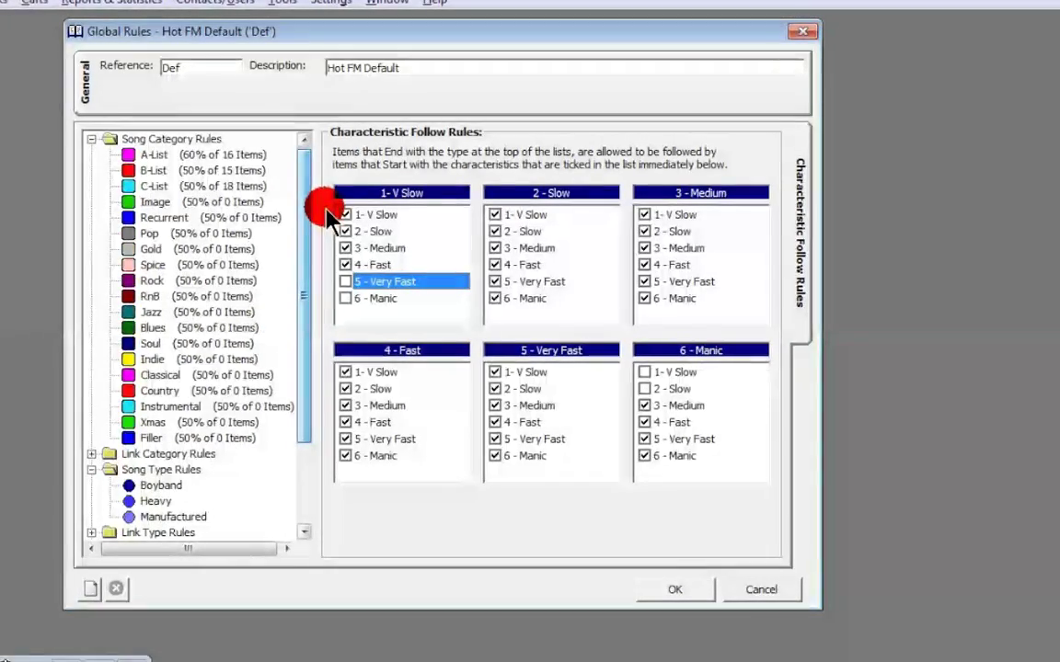
click(196, 156)
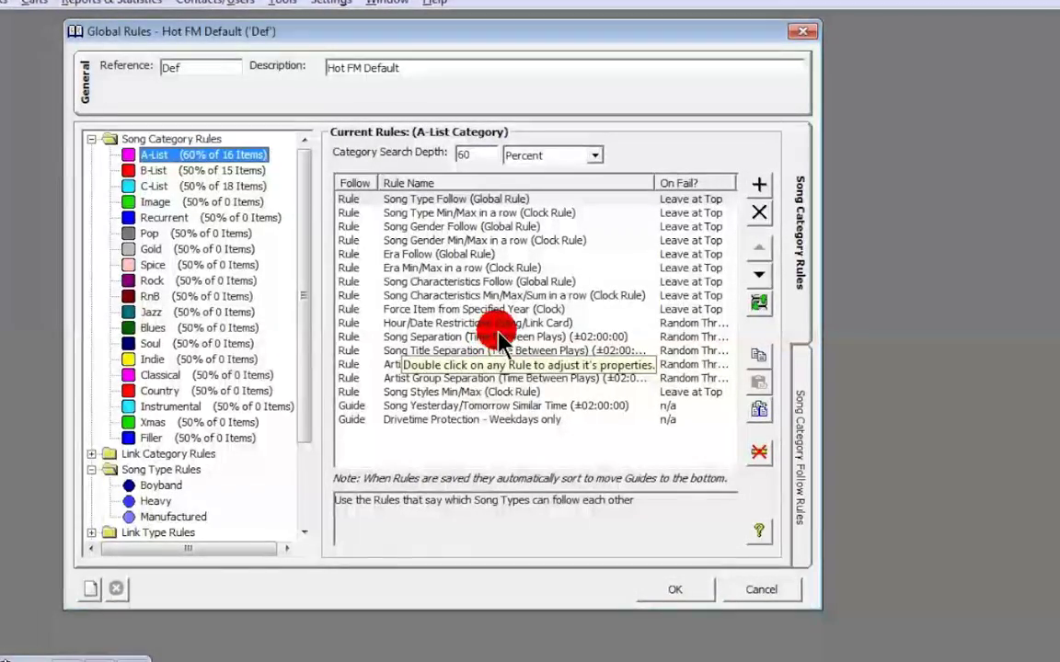
double_click(504, 338)
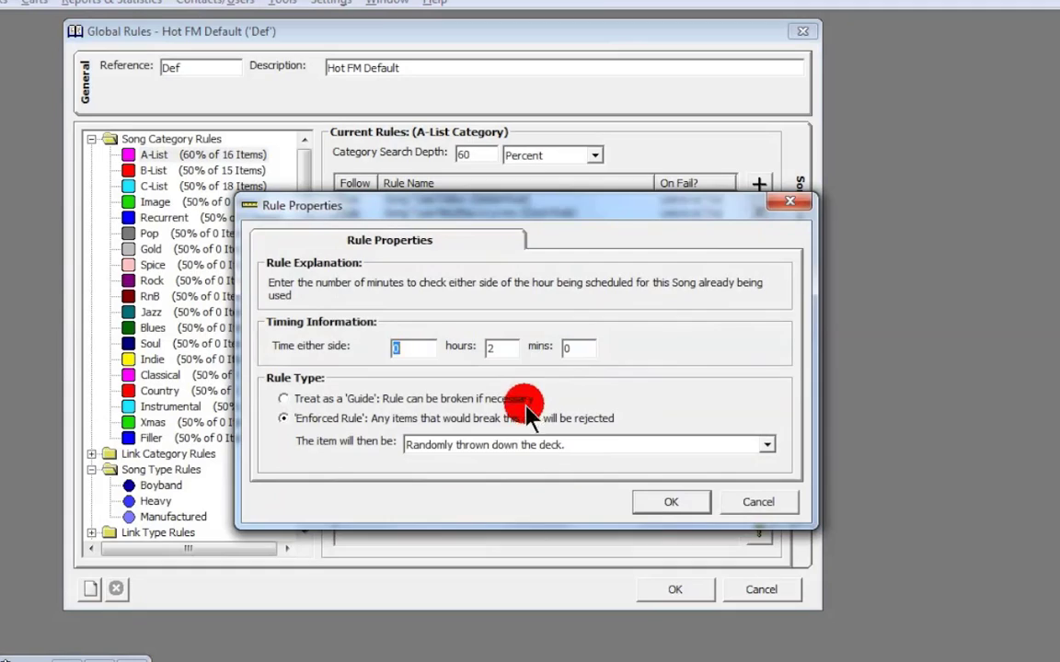
click(736, 501)
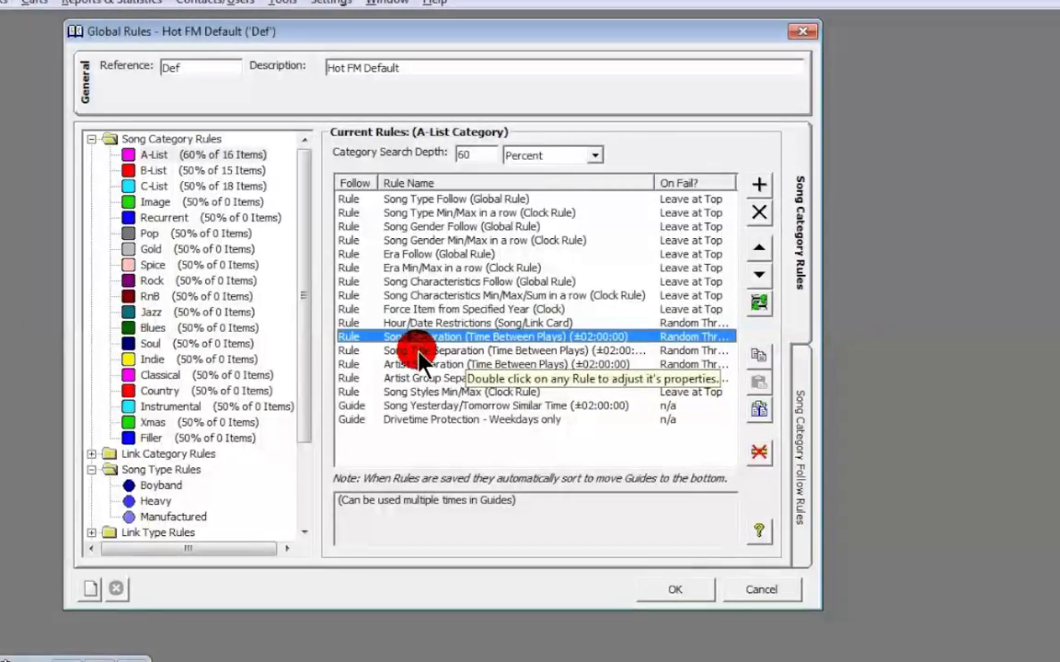
click(460, 351)
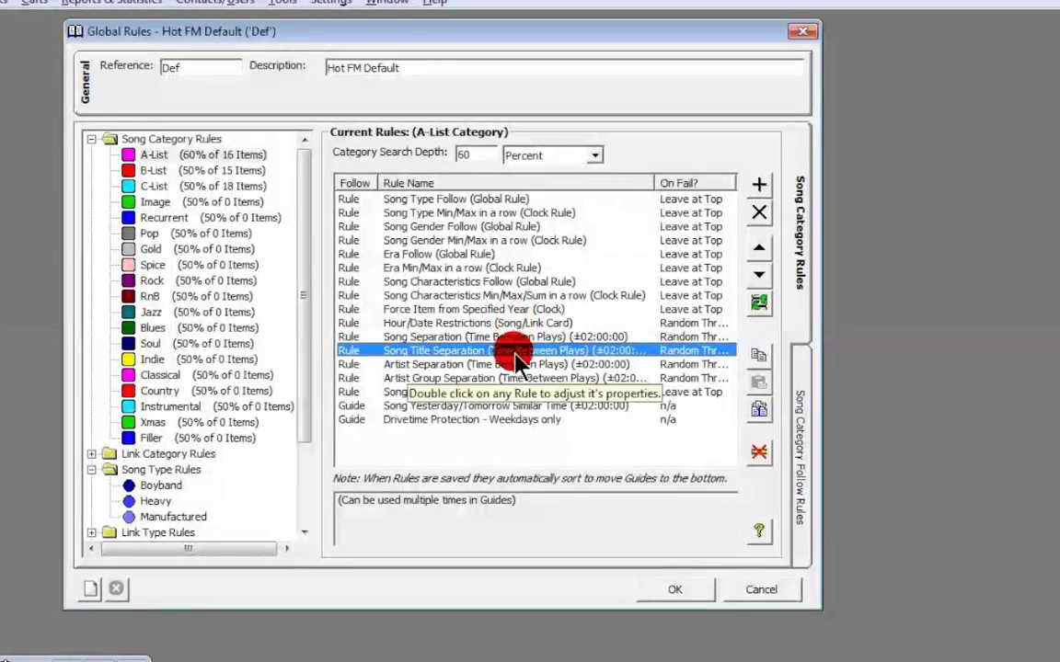
click(586, 377)
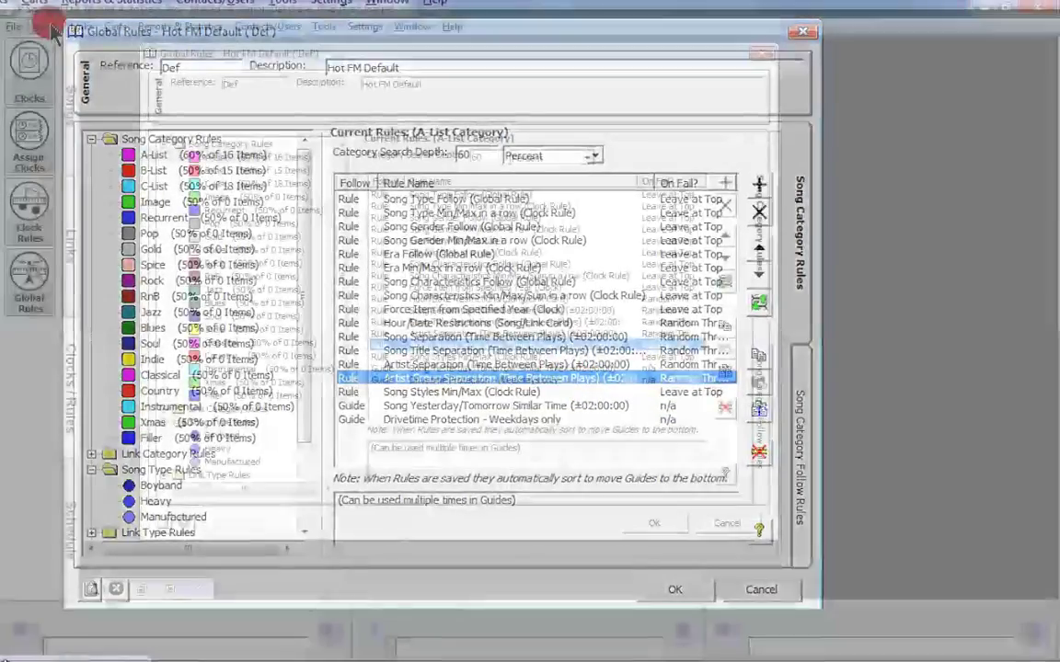
Look at where artist groups are managed in Collections and Groups, and close that window.
click(46, 26)
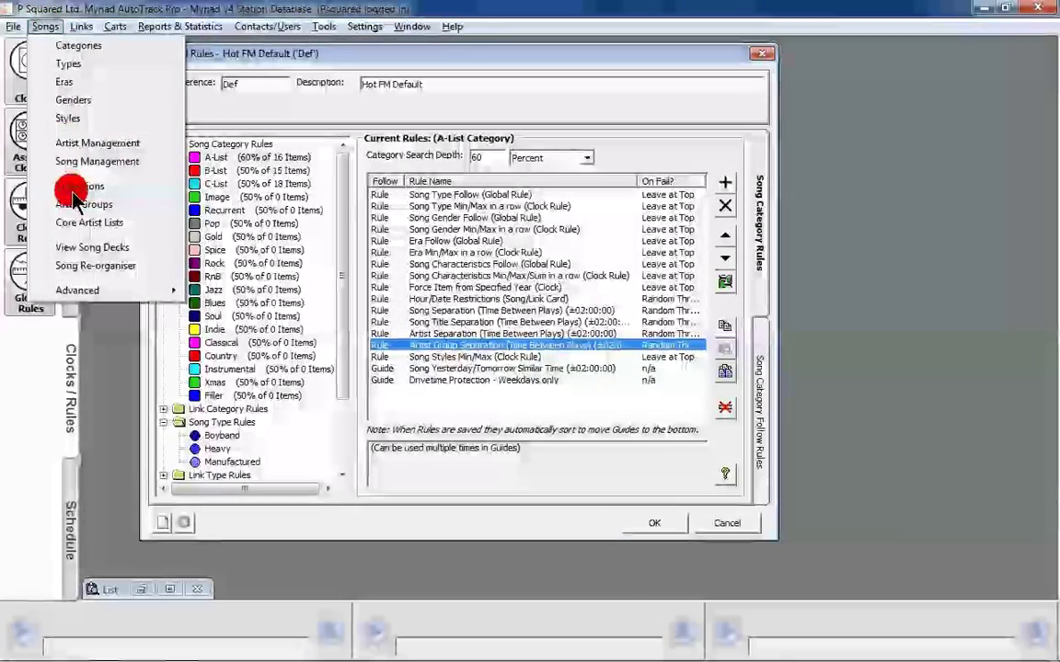
click(71, 203)
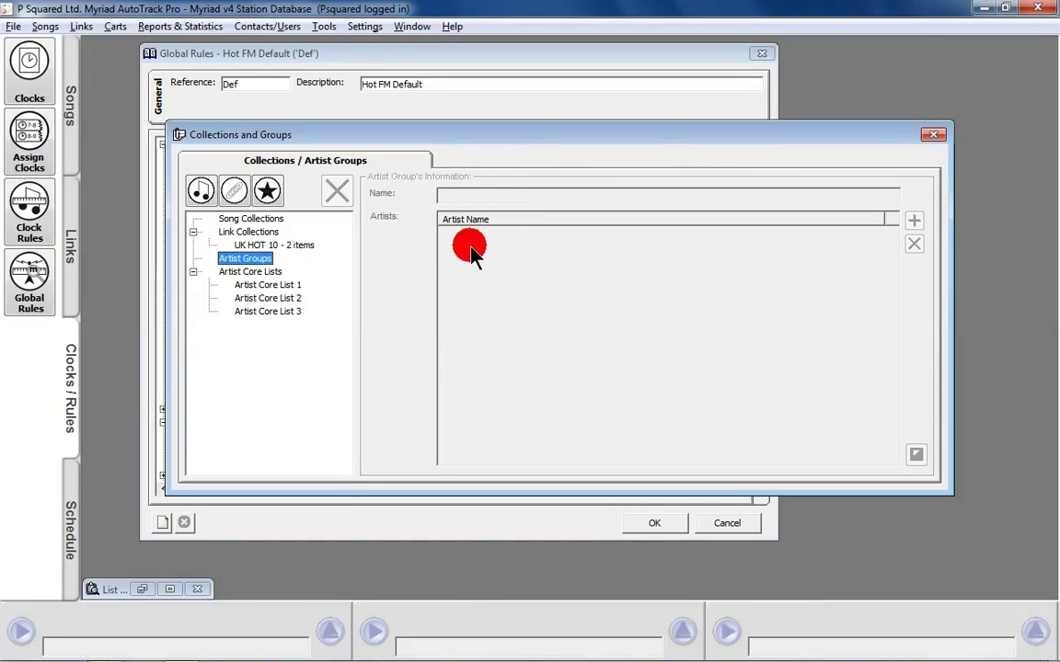
click(933, 134)
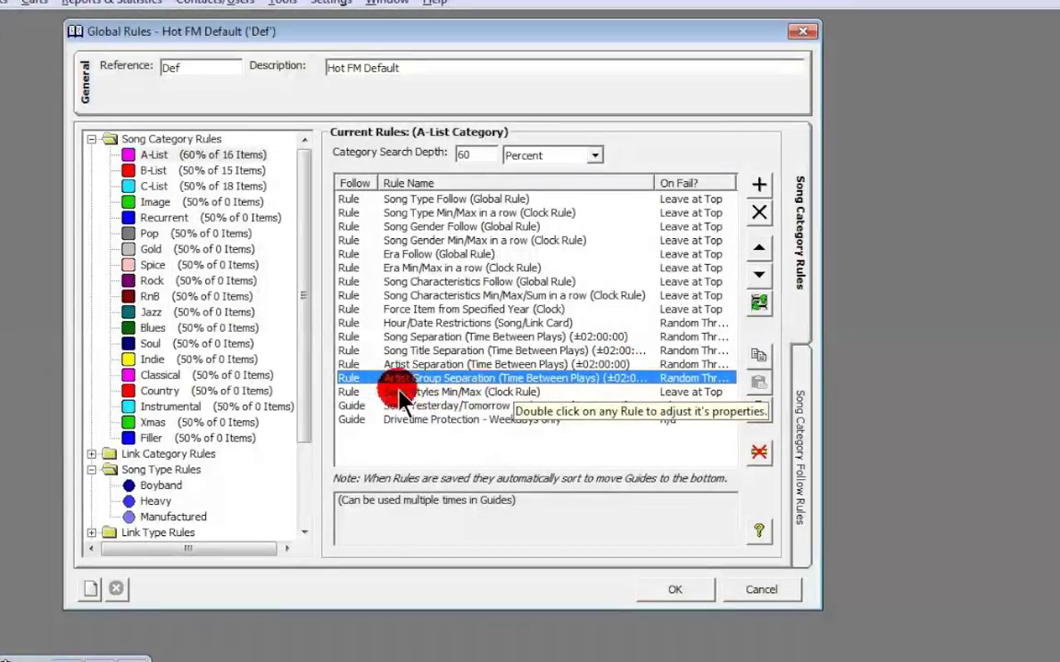
Look over A-List's Song Styles Min/Max rule and review the properties of its Song Yesterday/Tomorrow Similar Time and Drivetime Protection - Weekdays only guides.
click(504, 394)
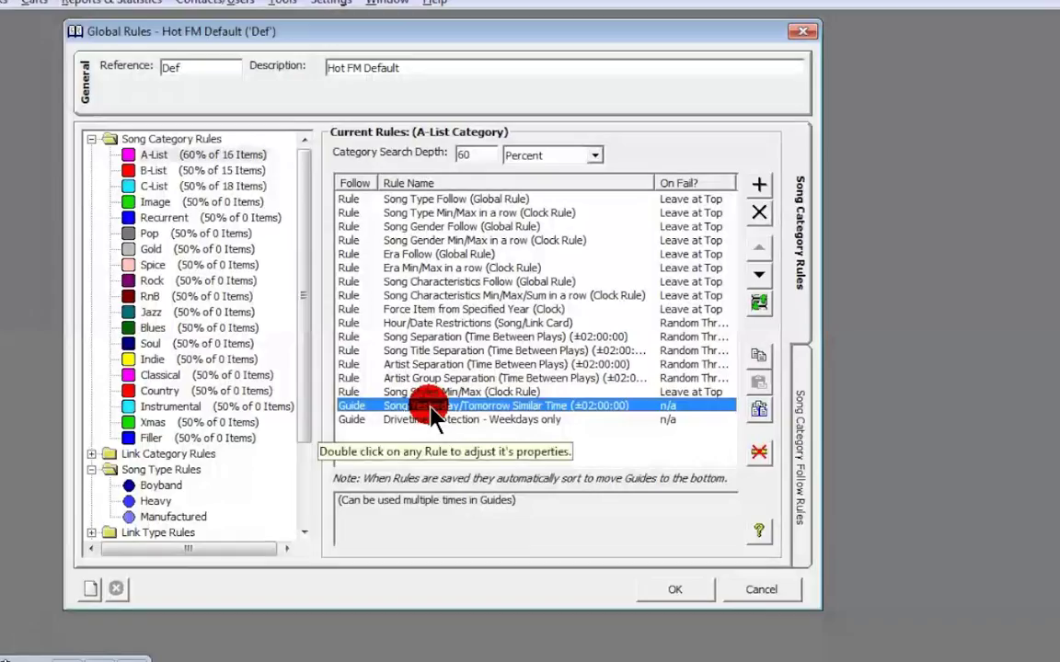
double_click(433, 409)
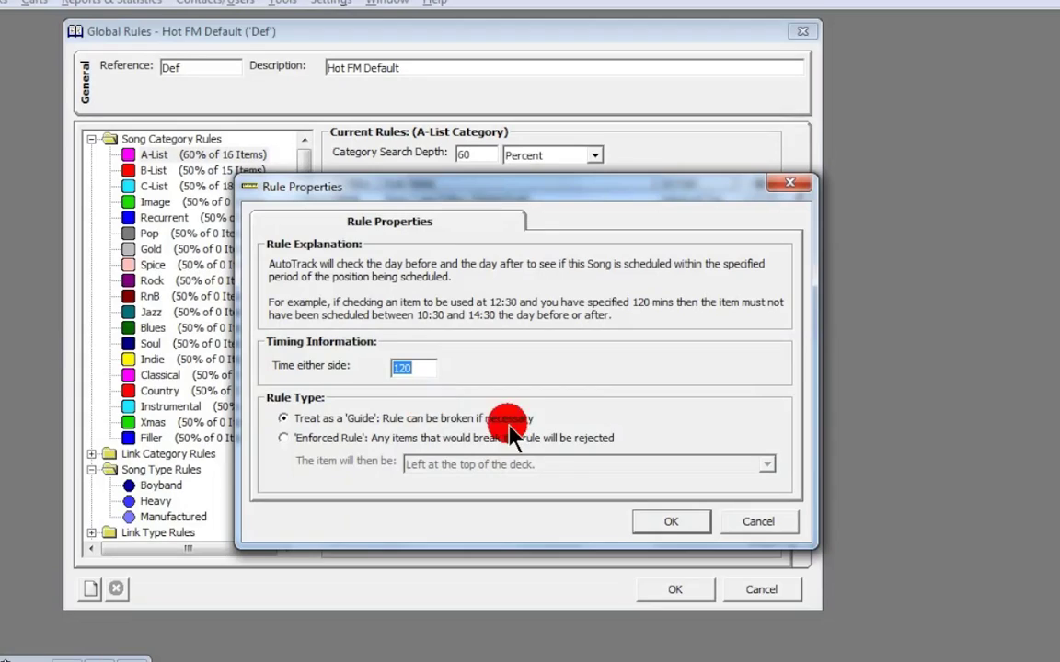
click(753, 523)
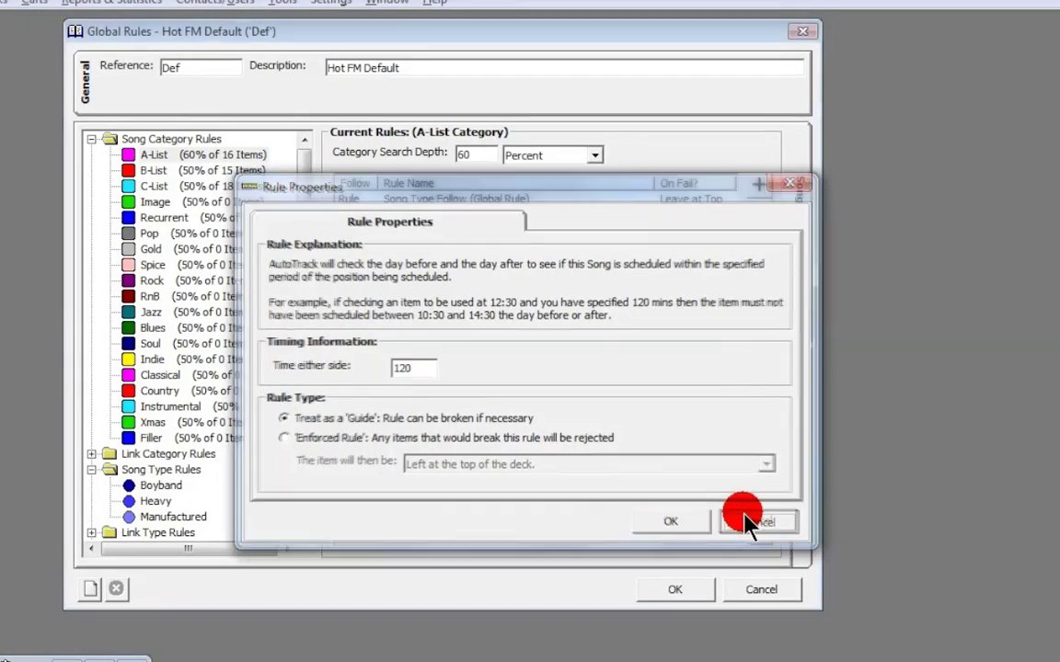
double_click(516, 419)
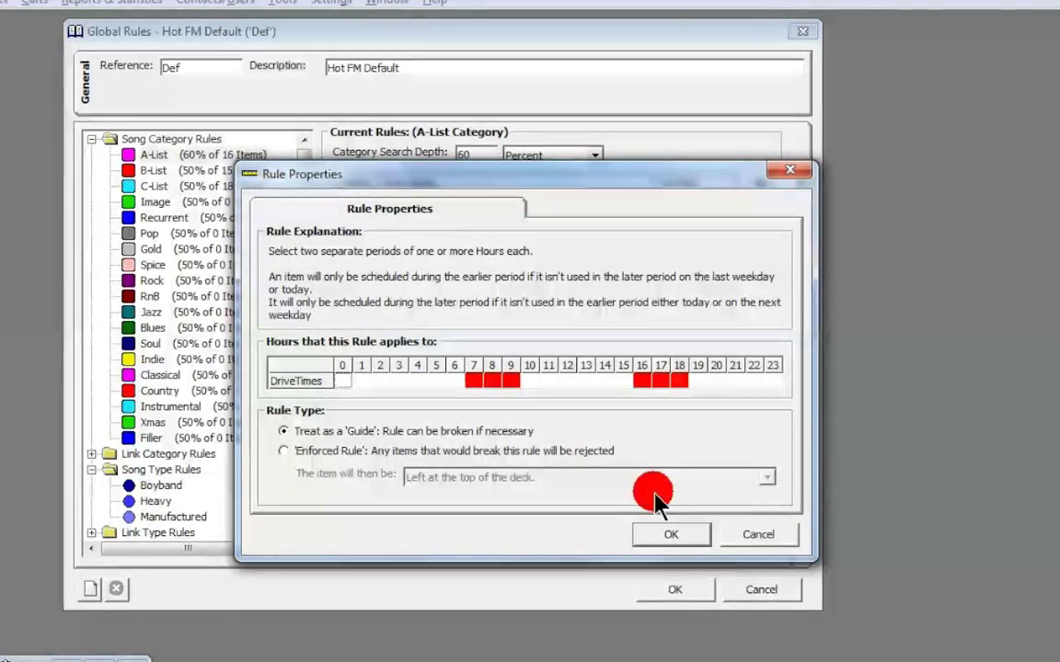
click(747, 533)
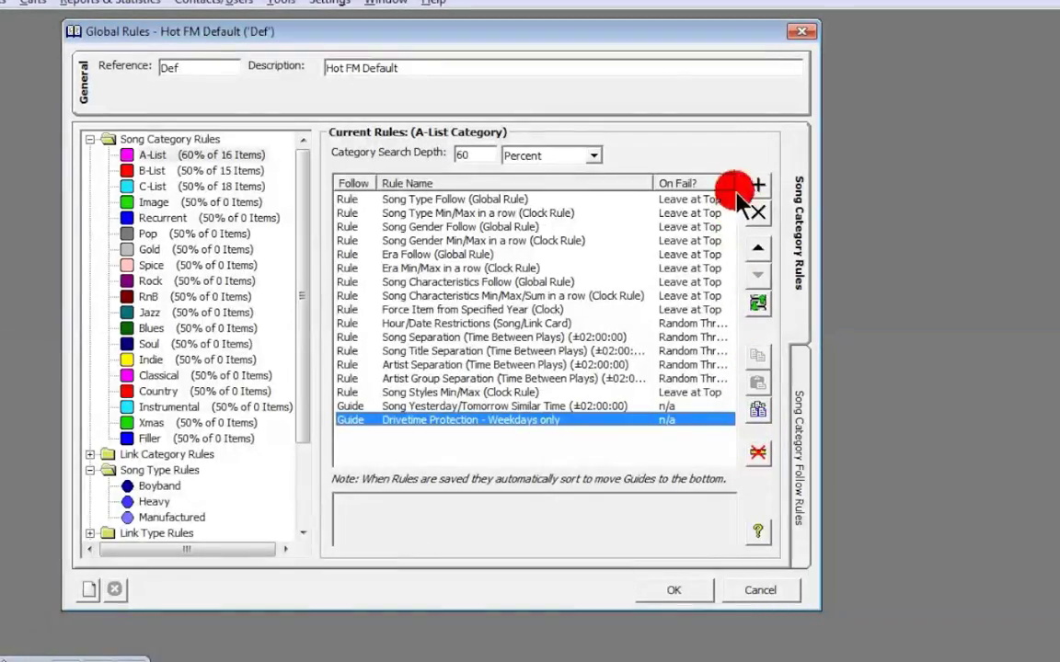
Move the Era Min/Max in a row rule up two places in A-List's rule order, and return it to its original place.
click(520, 268)
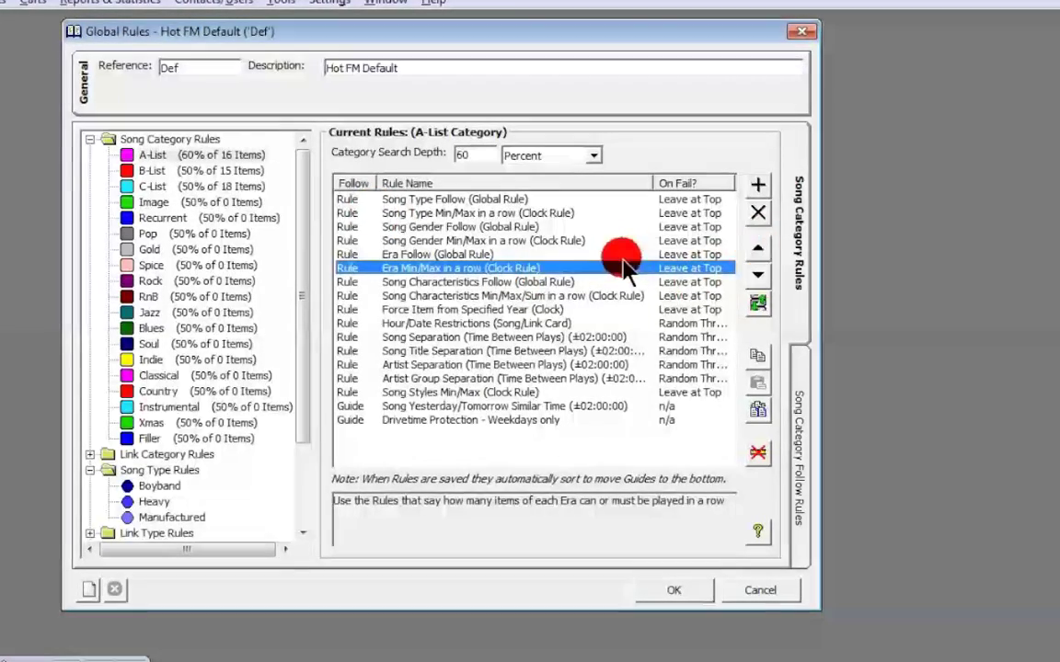
click(758, 248)
click(755, 245)
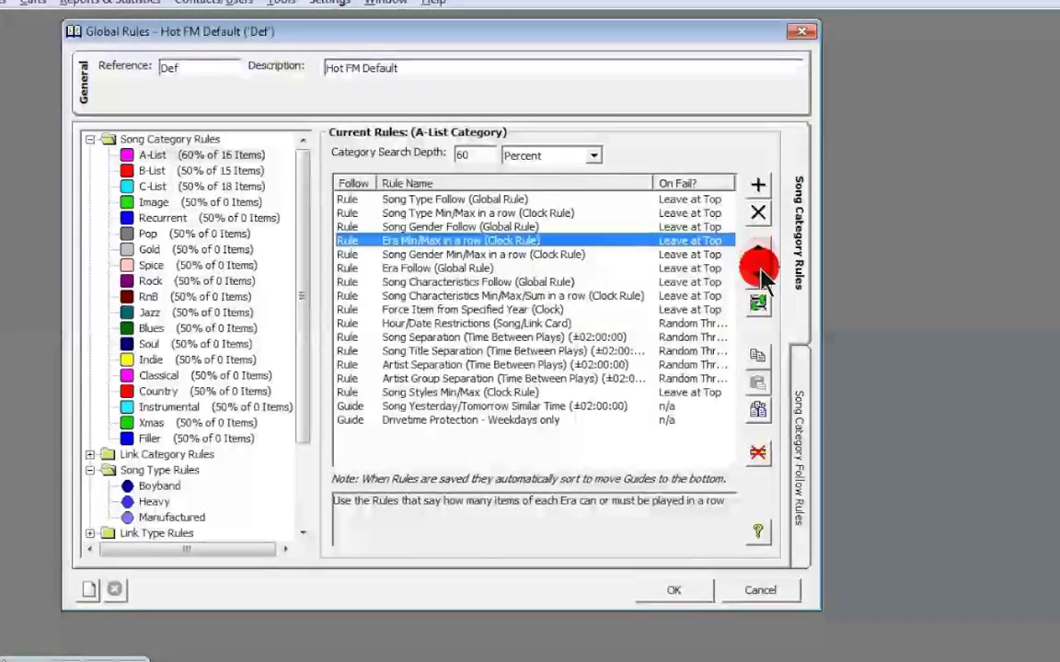
click(758, 274)
click(758, 274)
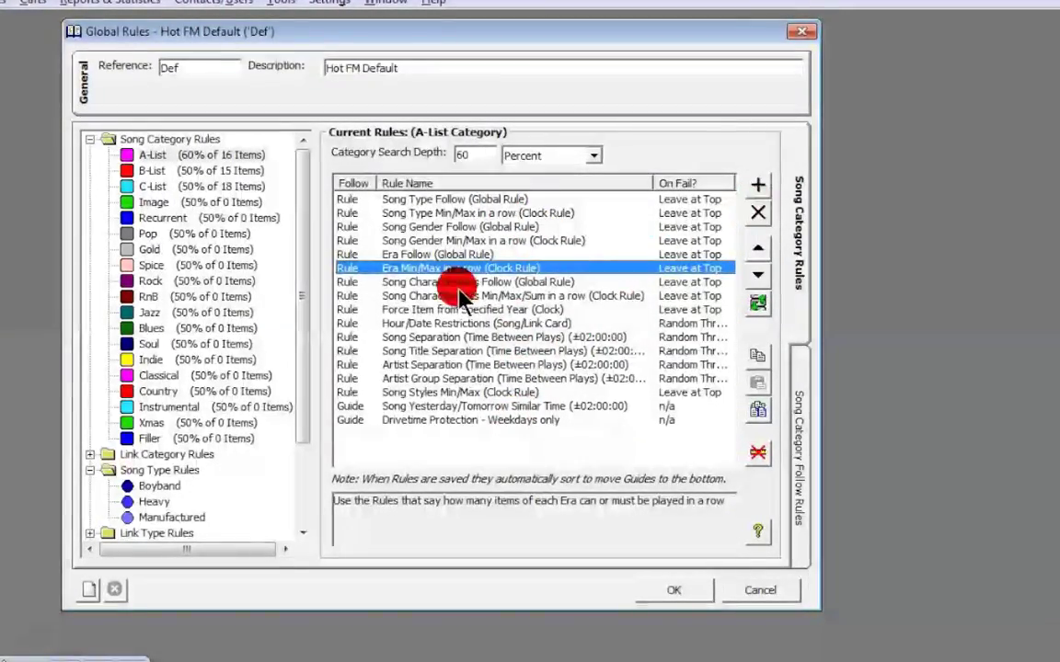
Browse the rules available to add to A-List, expanding the Song Gender, Artist, Song Title, Song and Song Era groups.
click(760, 184)
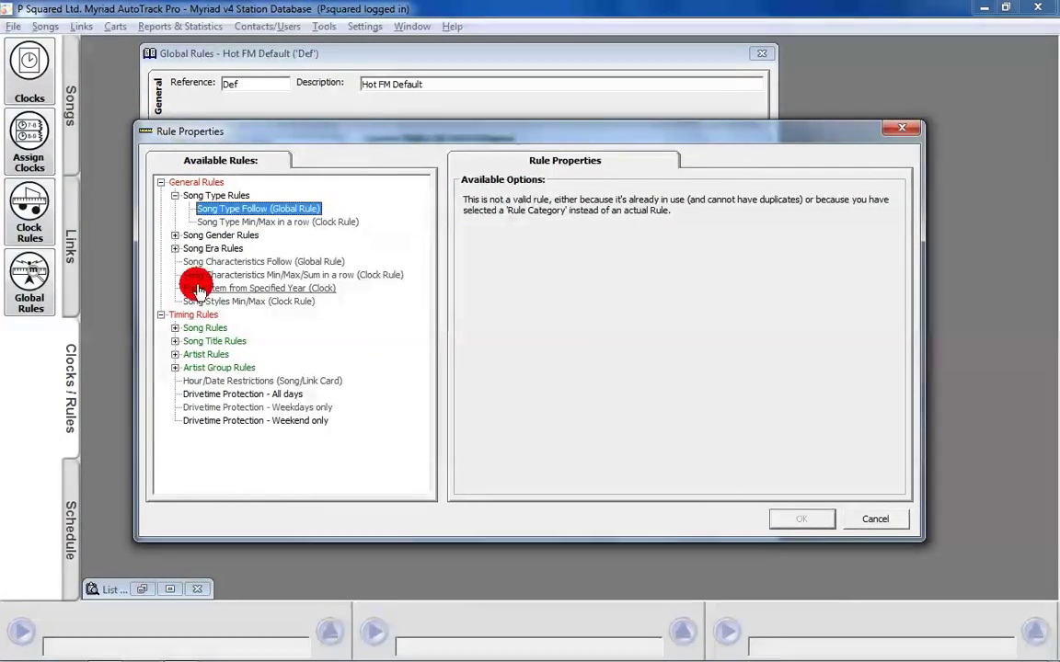
click(175, 236)
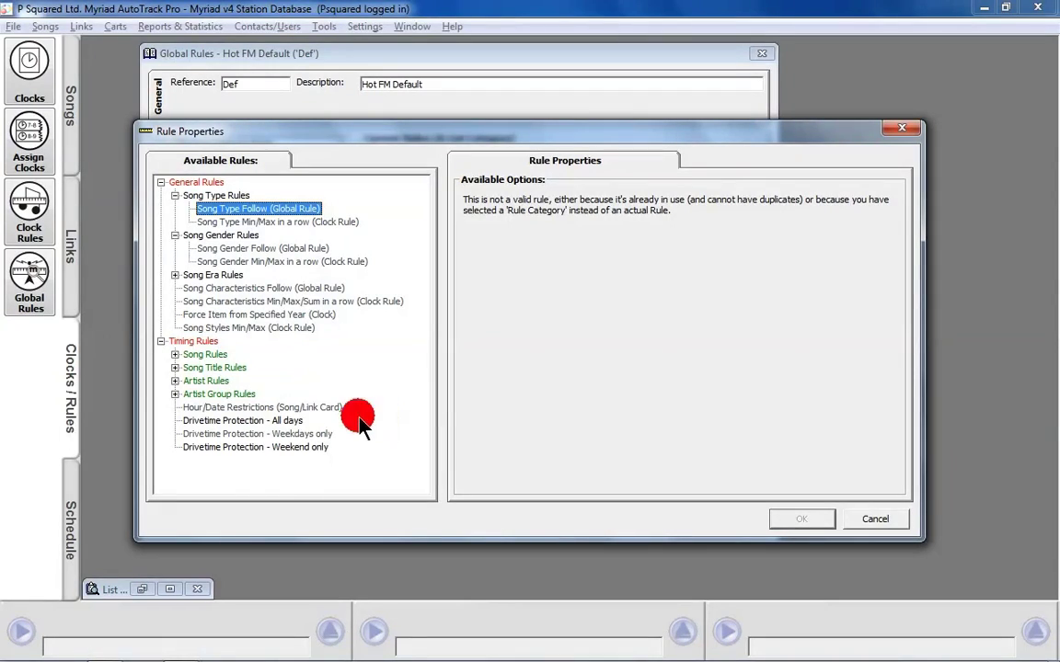
click(174, 381)
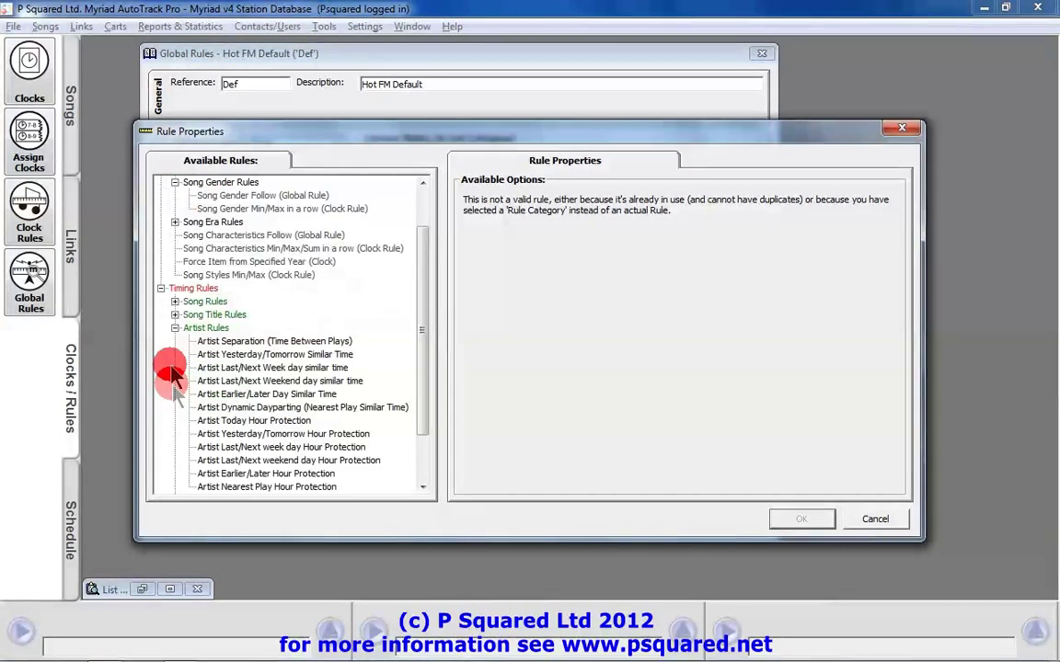
click(174, 315)
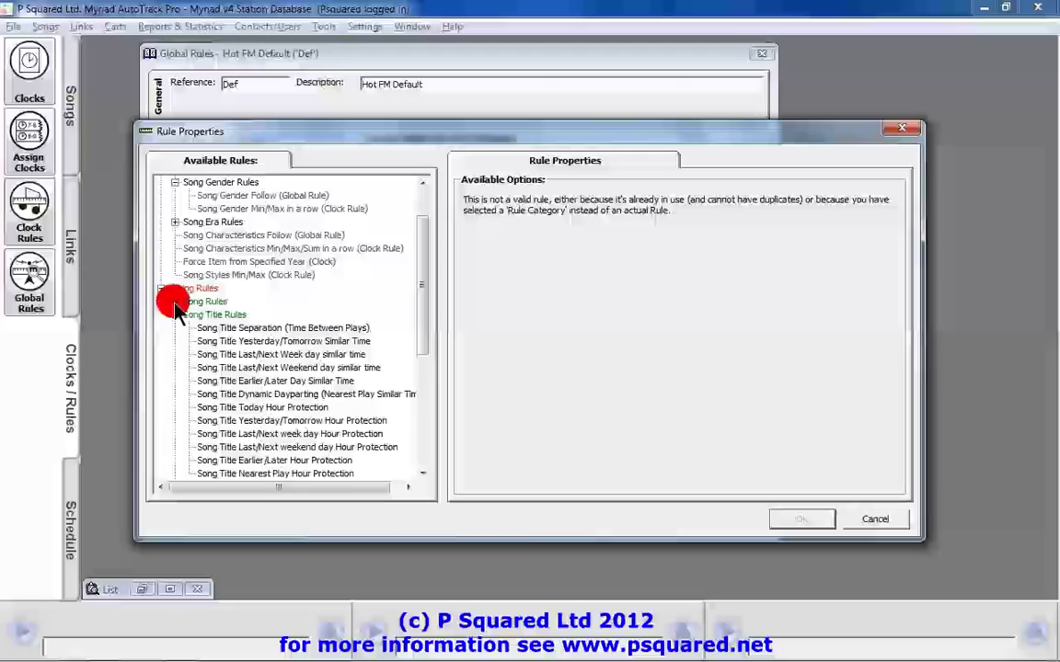
click(175, 302)
scroll(175, 300, up, 2)
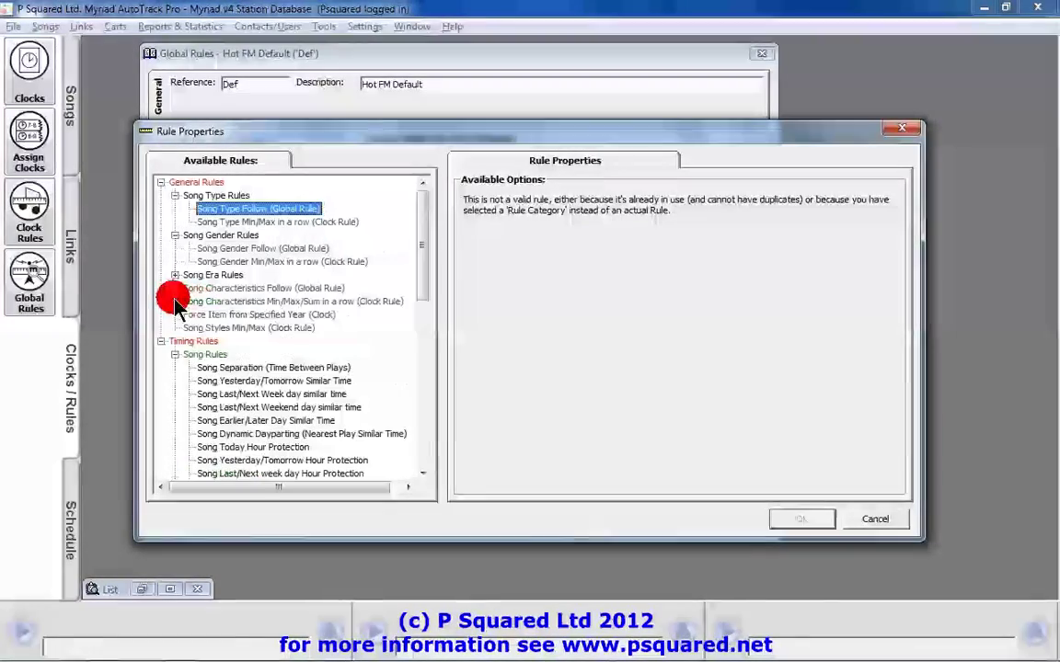
click(175, 275)
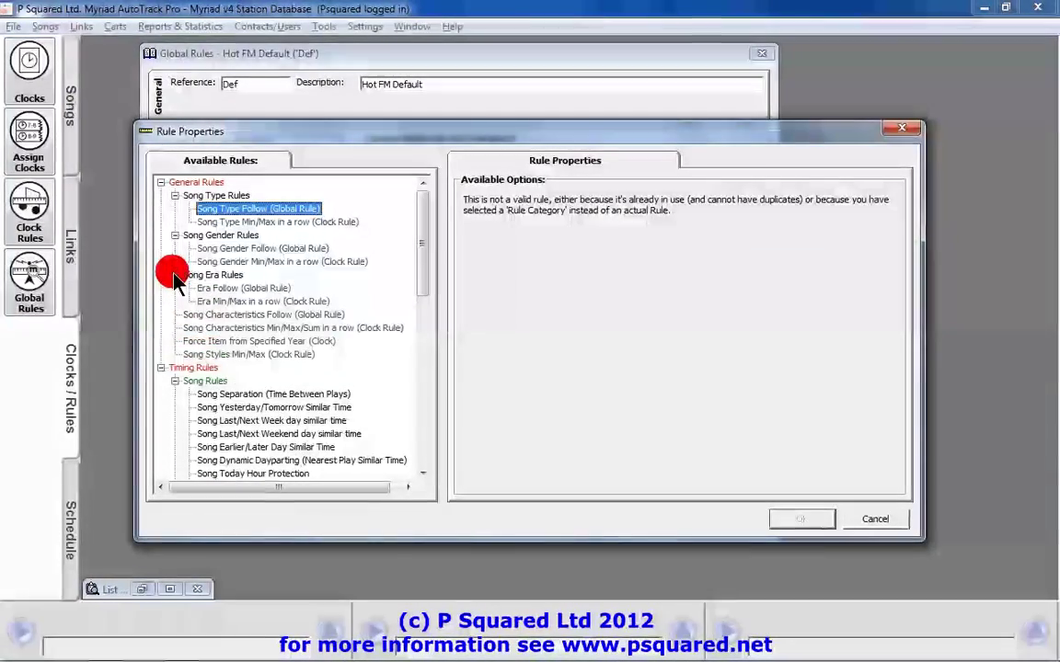
Collapse the Song Era Rules group and look through the available general and timing rules down to the Drivetime Protection entries.
click(174, 275)
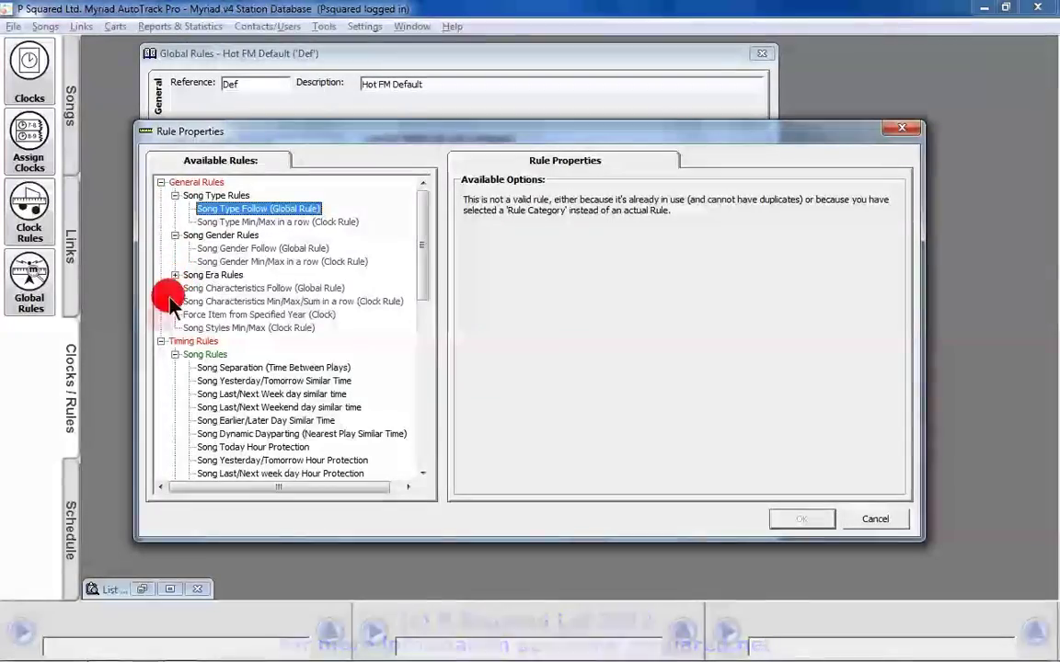
scroll(161, 315, down, 8)
scroll(161, 317, down, 3)
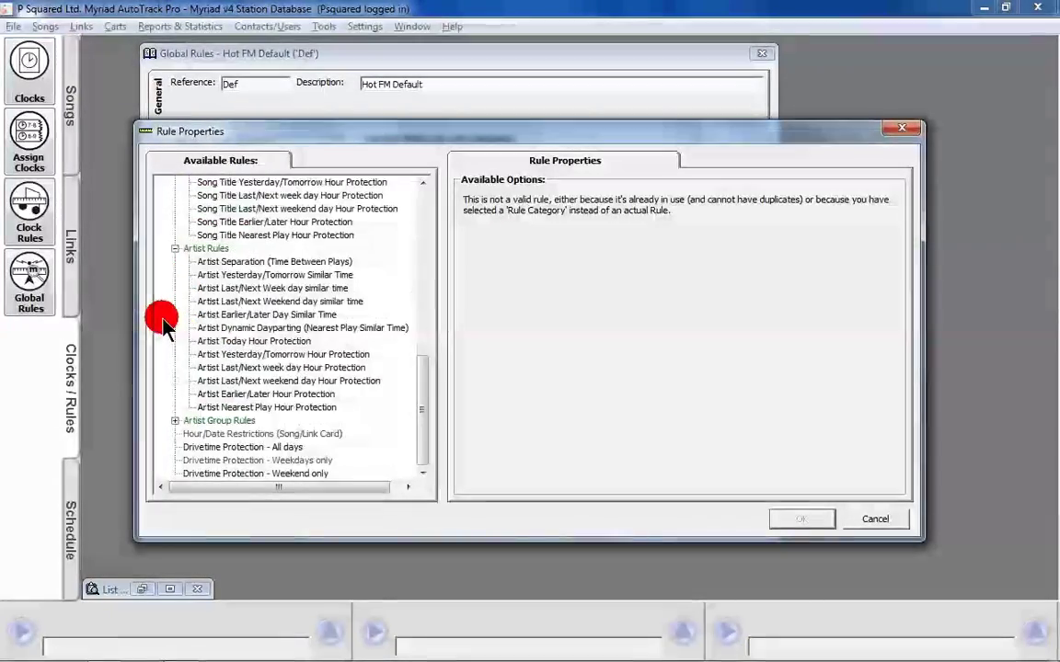
scroll(161, 317, up, 6)
scroll(161, 317, up, 5)
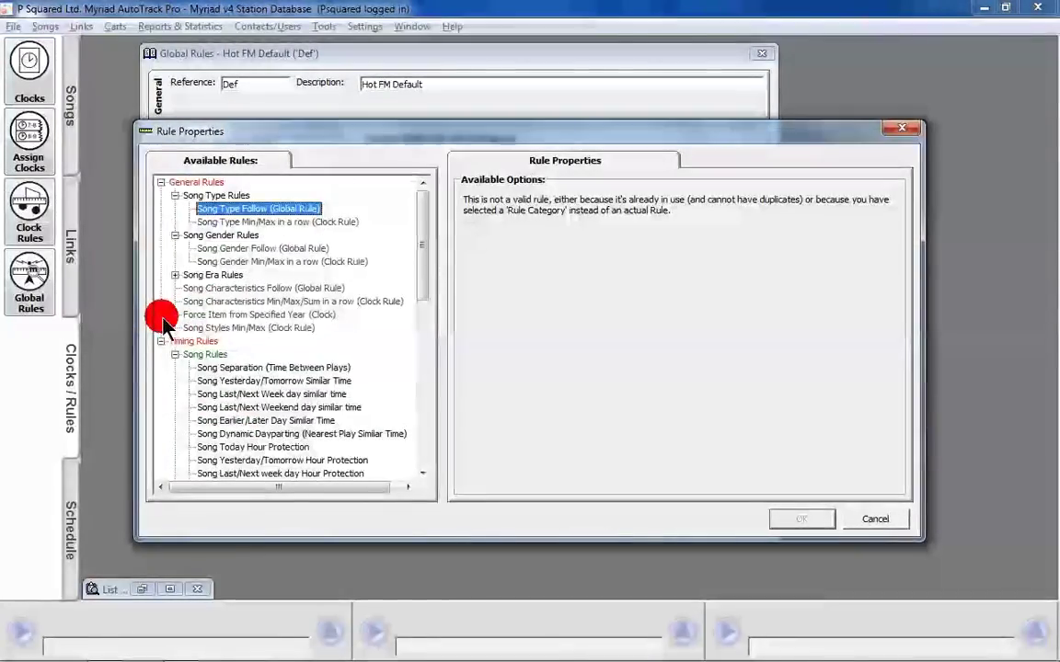
scroll(161, 322, down, 12)
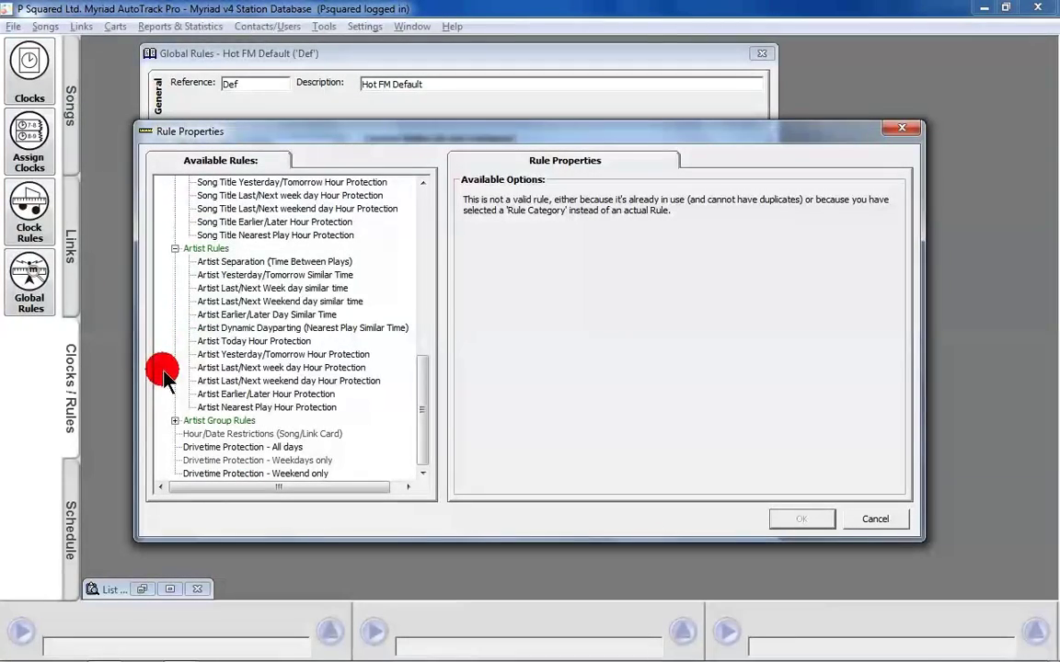
Expand the Artist Group Rules and Song Era Rules groups and review the full list of rules available for A-List.
click(176, 421)
scroll(202, 283, down, 2)
scroll(230, 318, up, 1)
scroll(232, 322, up, 15)
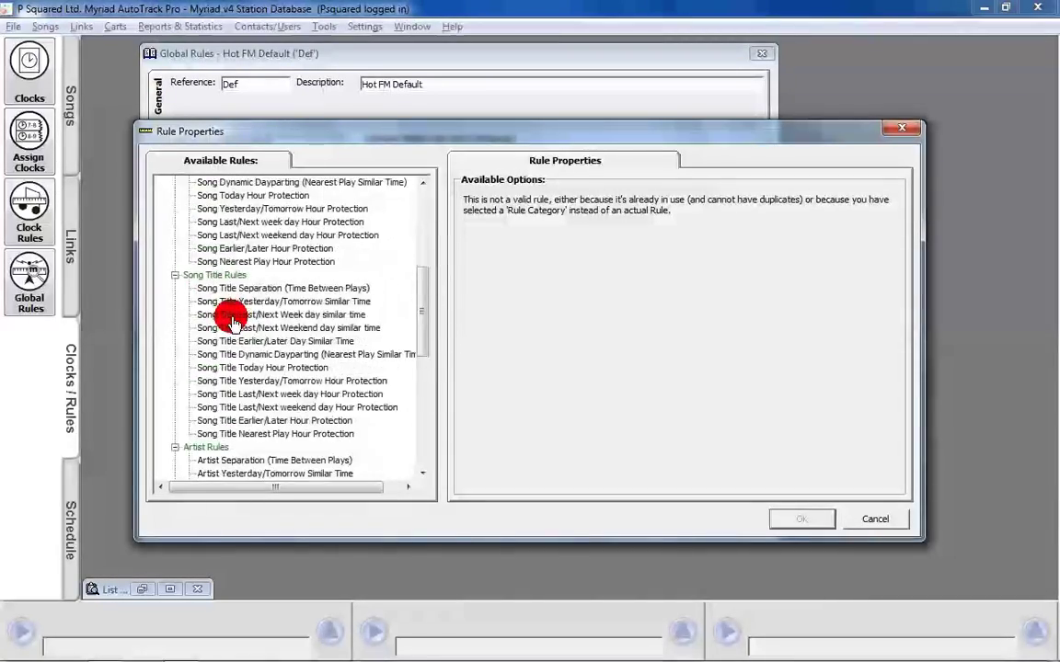
scroll(232, 322, up, 4)
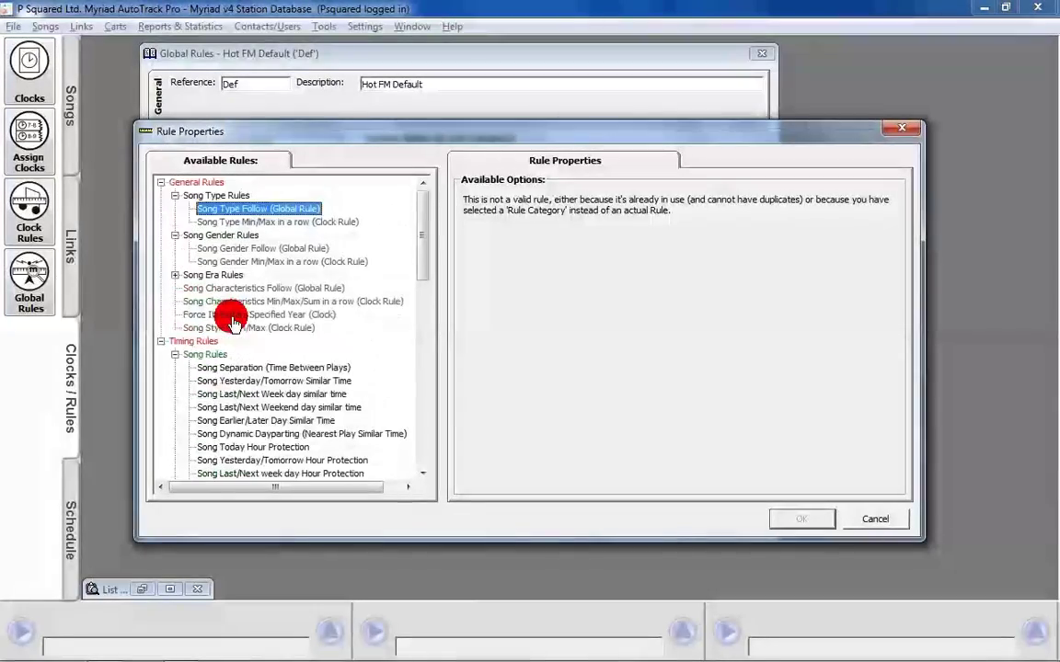
click(174, 275)
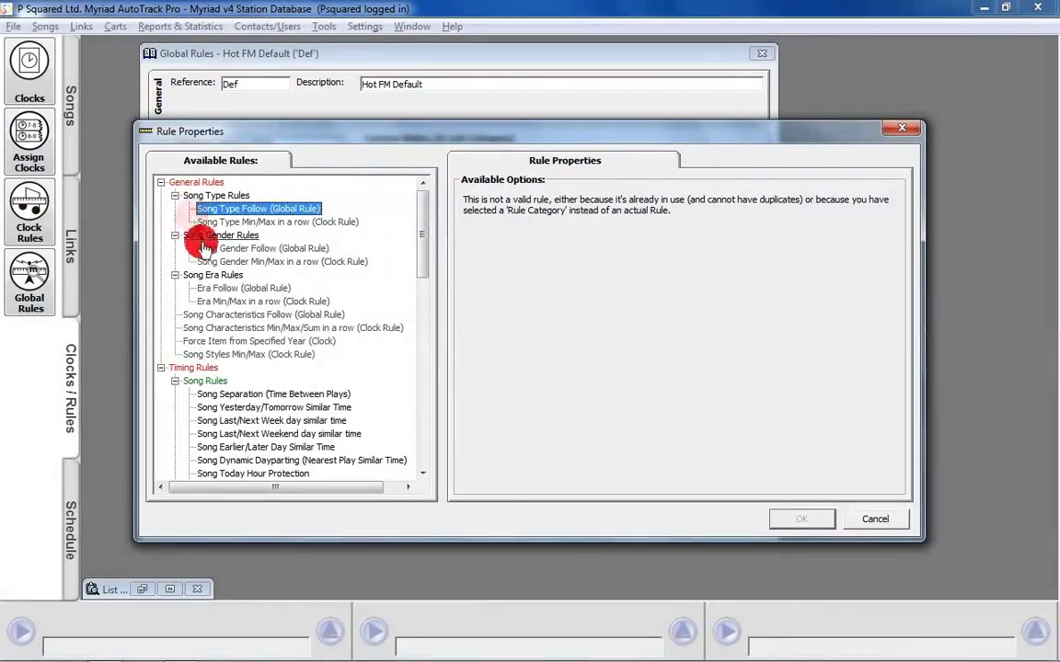
scroll(216, 276, down, 3)
scroll(214, 276, down, 15)
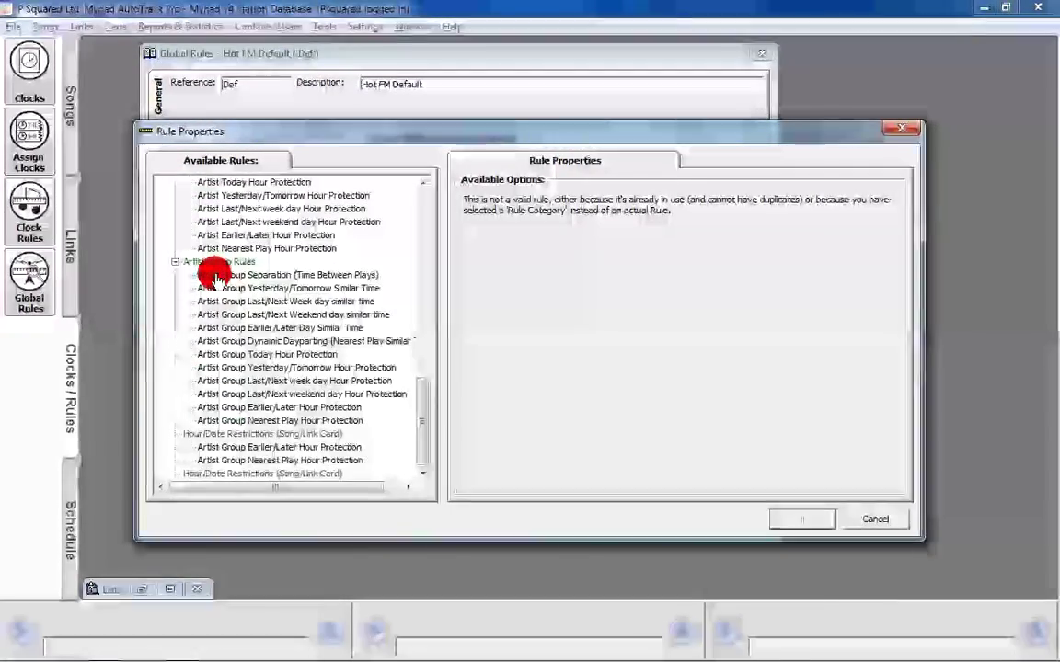
scroll(214, 276, up, 15)
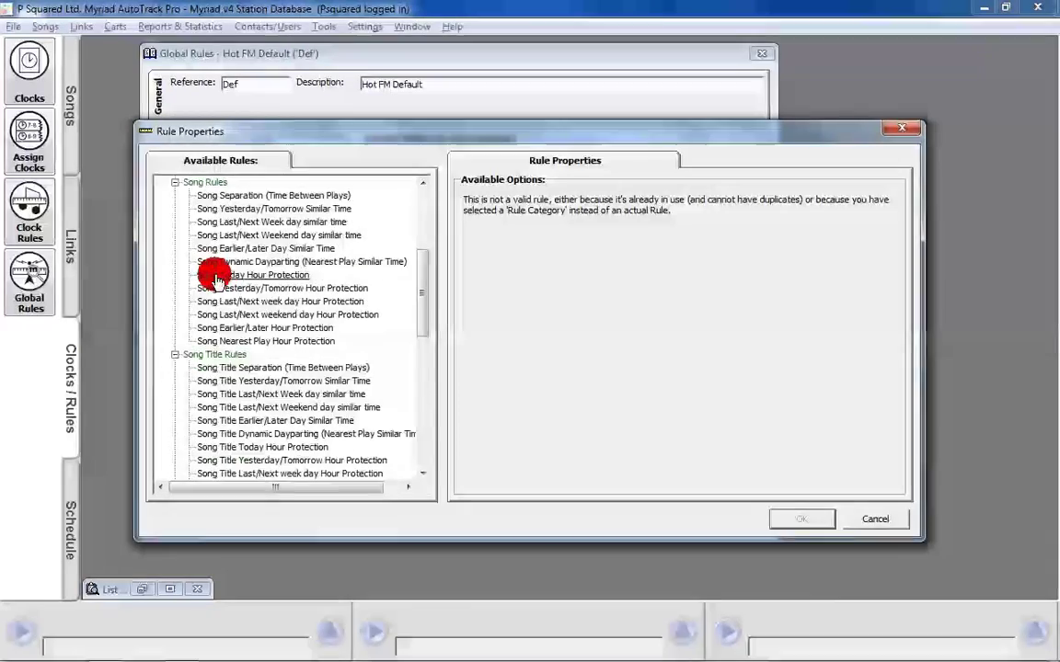